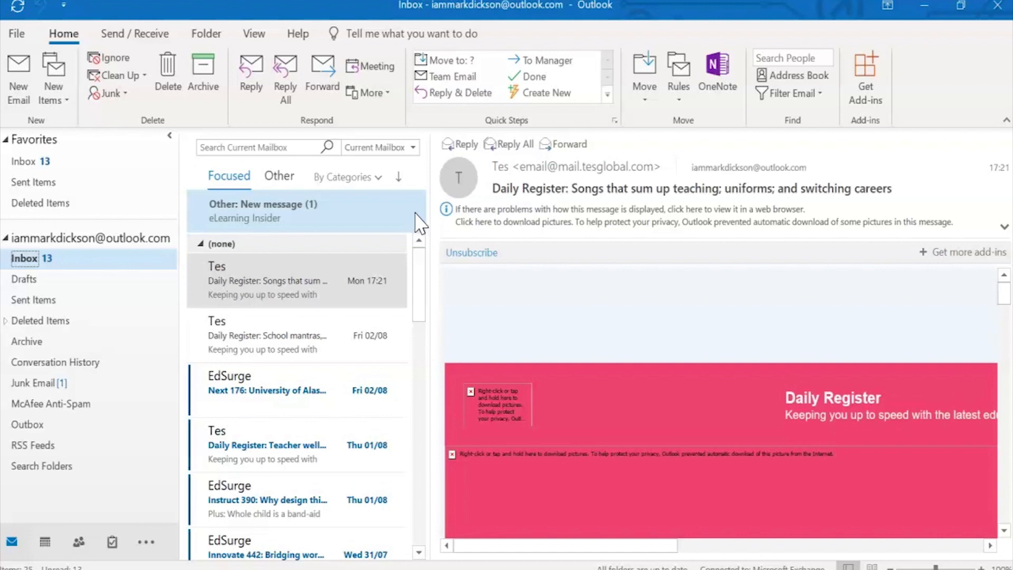
pyautogui.moveTo(420, 261)
pyautogui.mouseDown()
pyautogui.moveTo(423, 486)
pyautogui.moveTo(420, 253)
pyautogui.mouseUp()
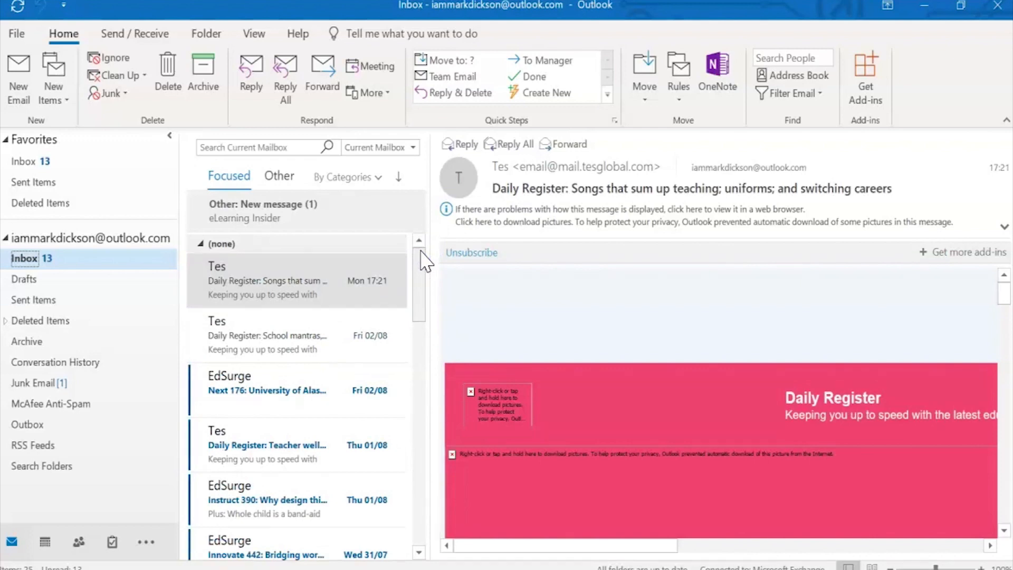
pyautogui.moveTo(420, 264)
pyautogui.mouseDown()
pyautogui.moveTo(421, 511)
pyautogui.moveTo(421, 249)
pyautogui.mouseUp()
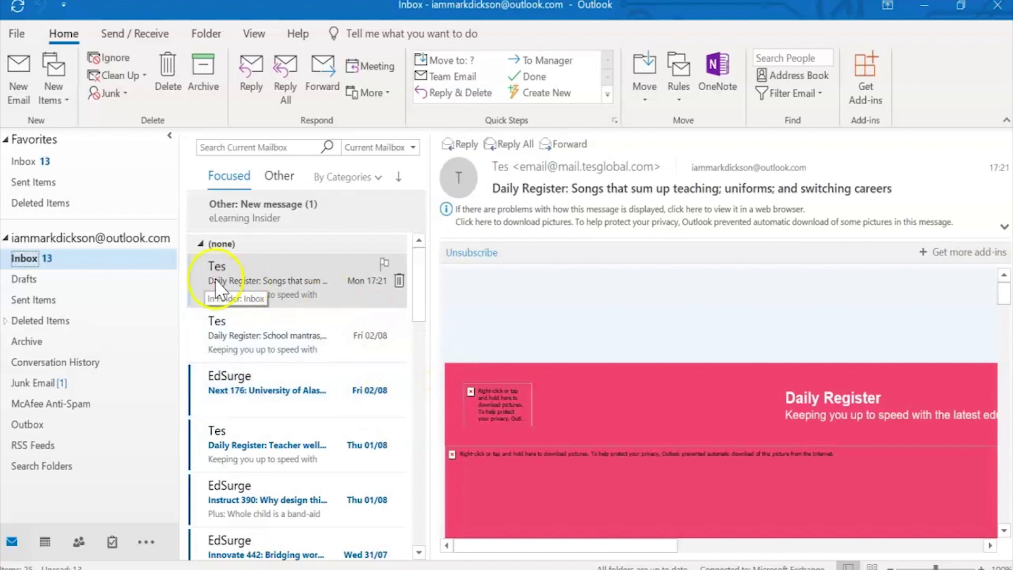
# Create a subfolder named Filing under the Inbox.
pyautogui.click(25, 258)
pyautogui.rightClick(25, 259)
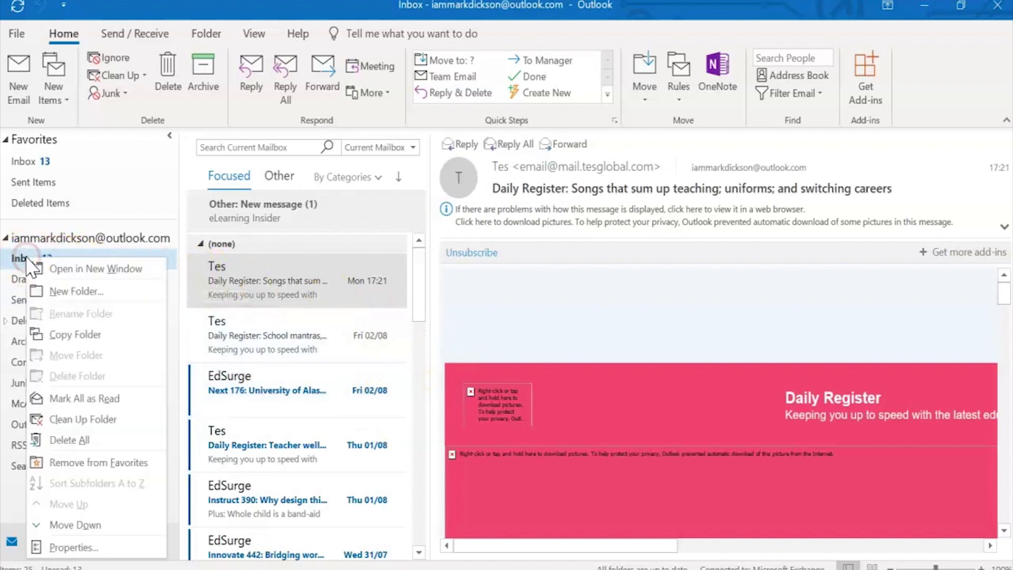
pyautogui.click(55, 293)
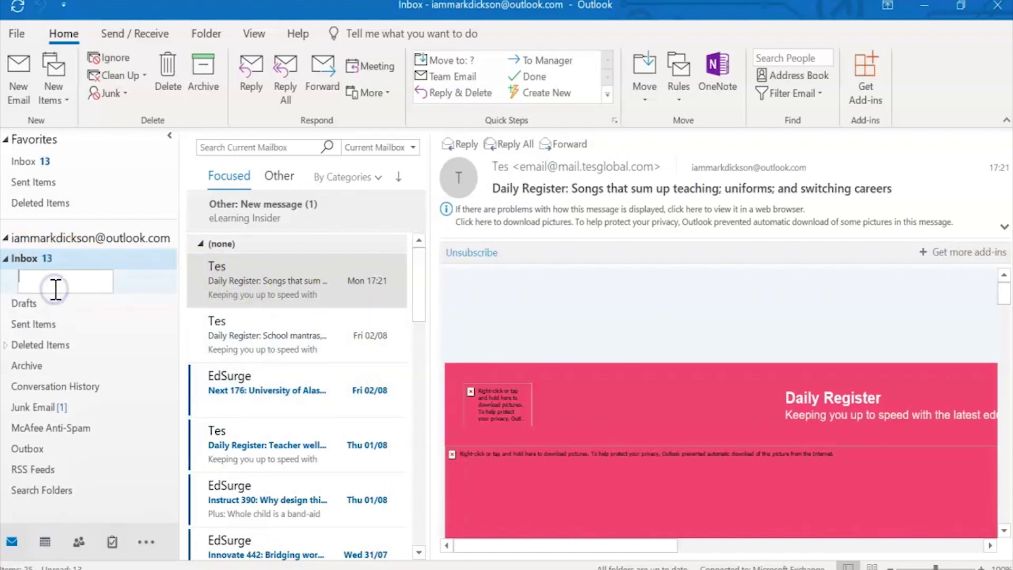
pyautogui.write('Filing')
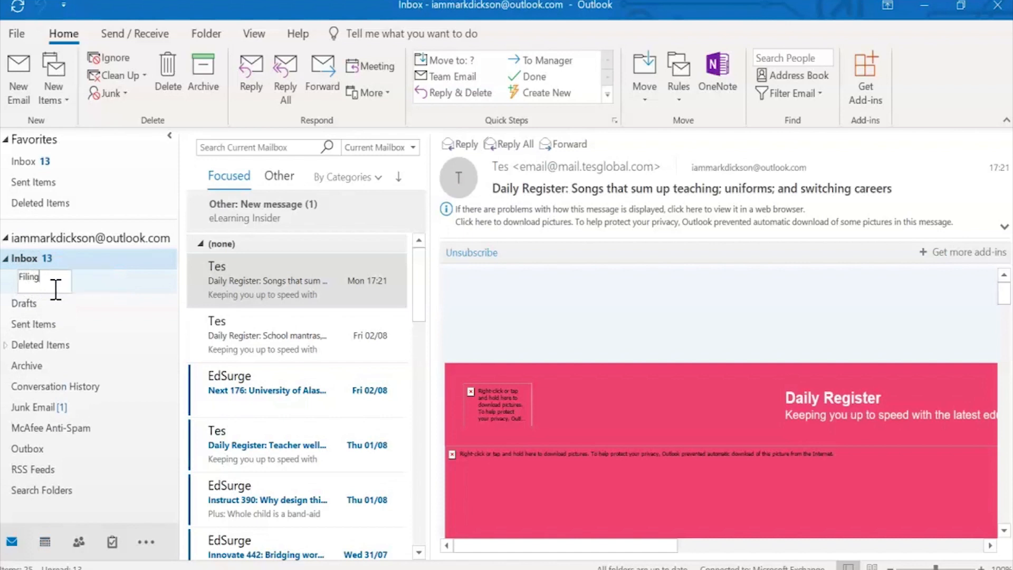
pyautogui.press('Return')
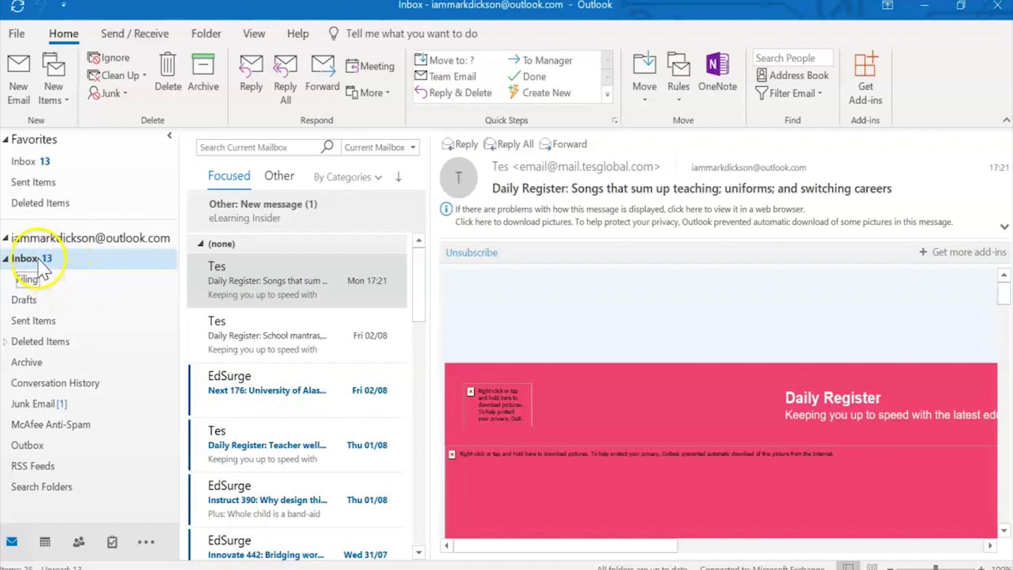
# Create a second subfolder named Reading under the Inbox.
pyautogui.rightClick(37, 258)
pyautogui.click(70, 299)
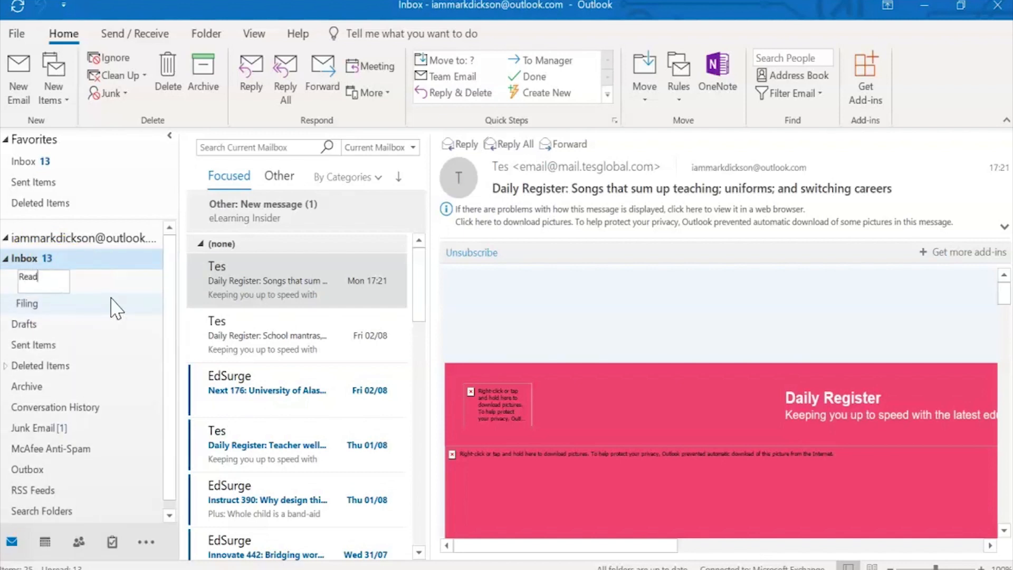
pyautogui.press('Return')
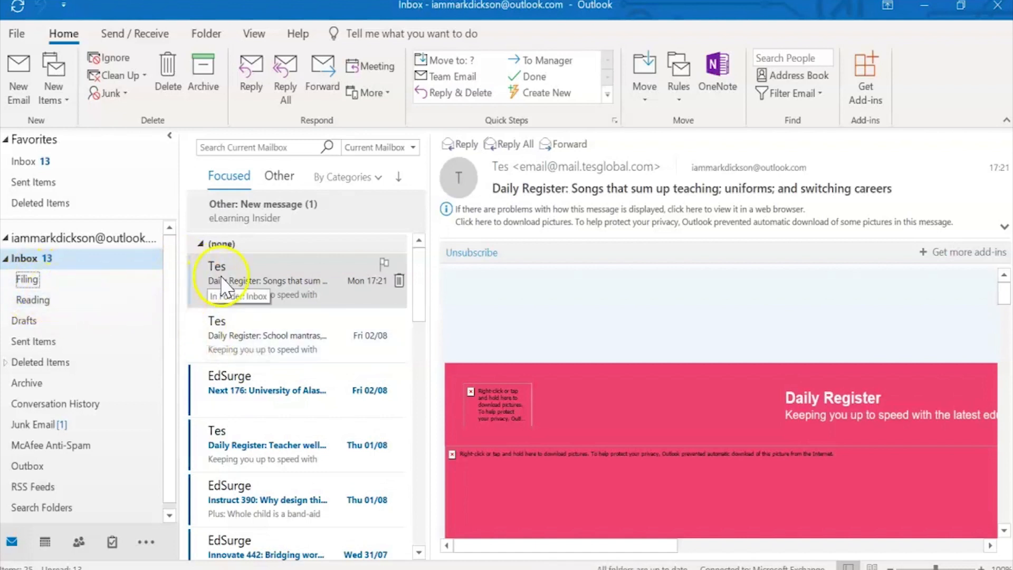
# Look through the Inbox newsletters and the emails titled Next steps, Update - Project 3 and Project 2.
pyautogui.moveTo(215, 278)
pyautogui.mouseDown()
pyautogui.moveTo(100, 255)
pyautogui.moveTo(30, 280)
pyautogui.moveTo(199, 276)
pyautogui.moveTo(199, 286)
pyautogui.mouseUp()
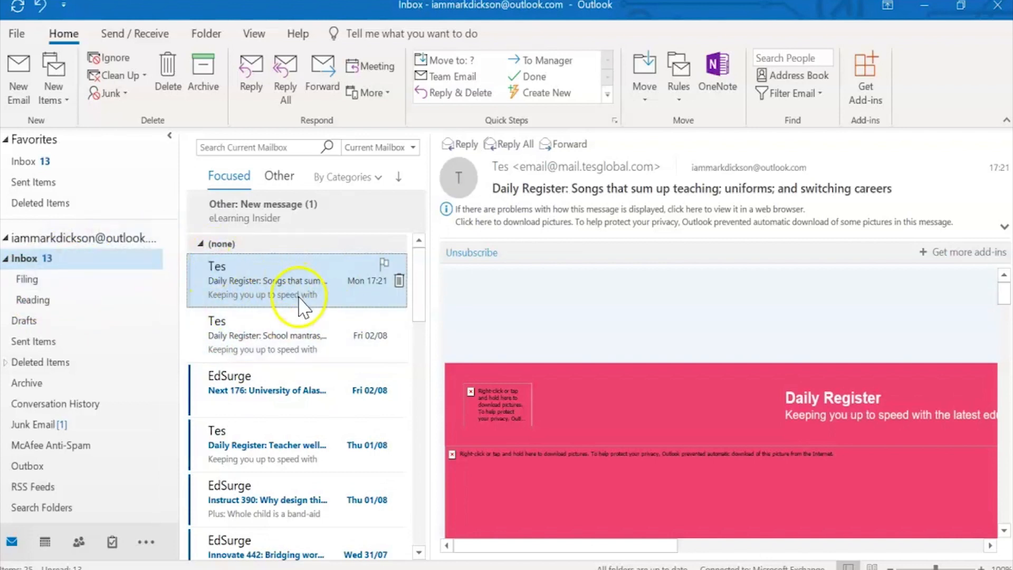
pyautogui.click(260, 315)
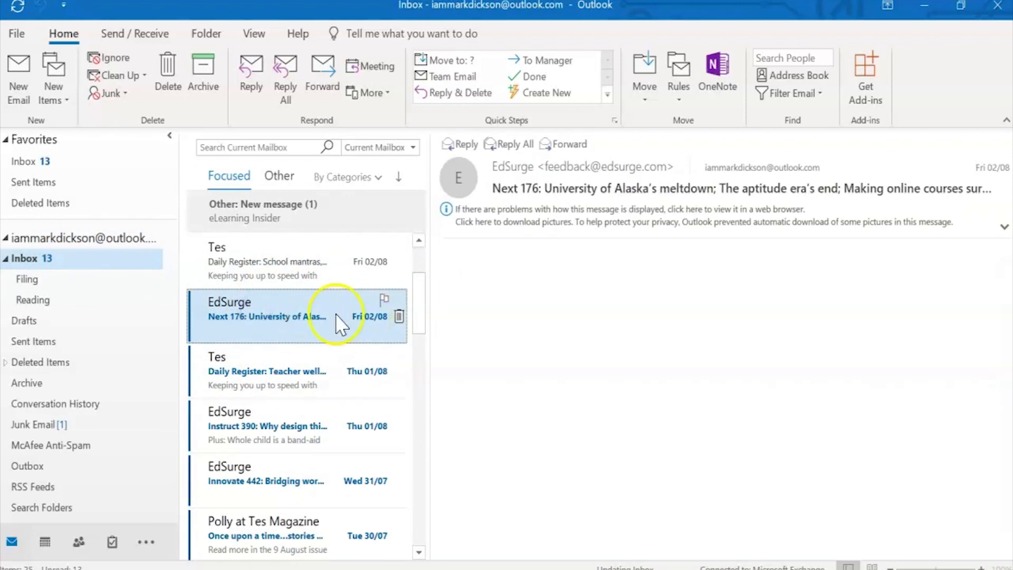
pyautogui.scroll(-5, 258, 314)
pyautogui.scroll(-8, 255, 311)
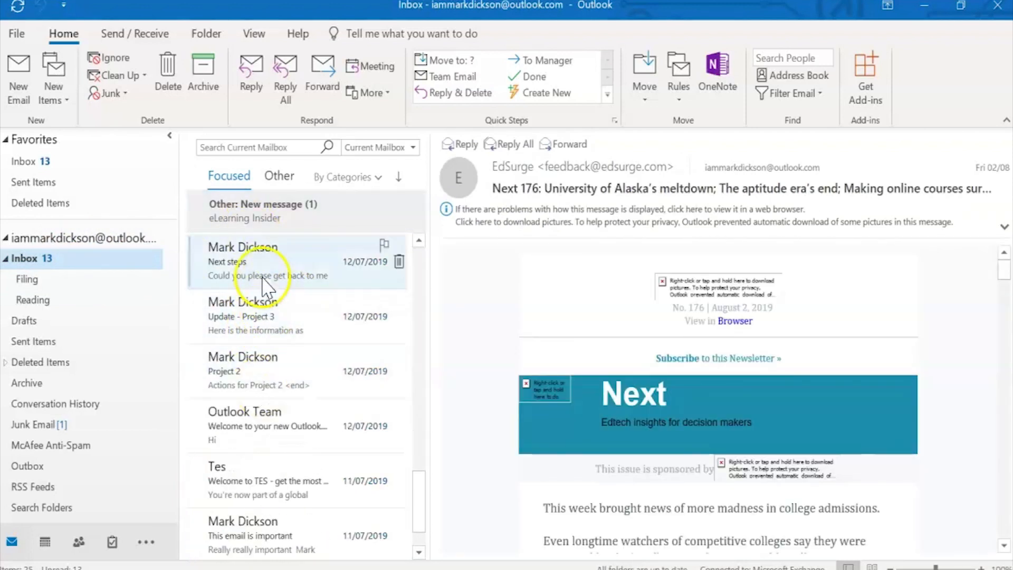
pyautogui.click(257, 262)
pyautogui.click(242, 316)
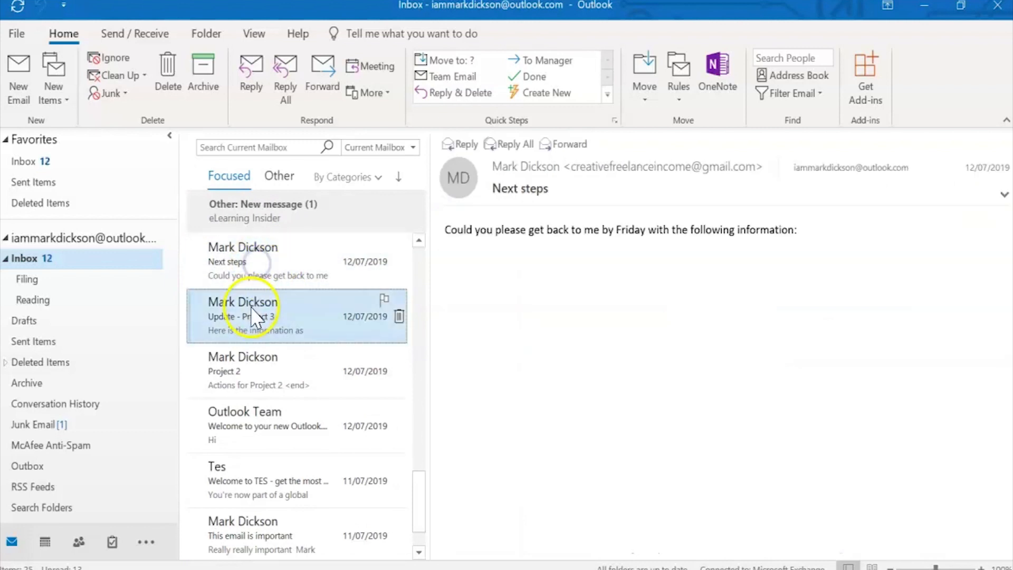
pyautogui.click(252, 373)
pyautogui.click(233, 257)
pyautogui.scroll(13, 248, 306)
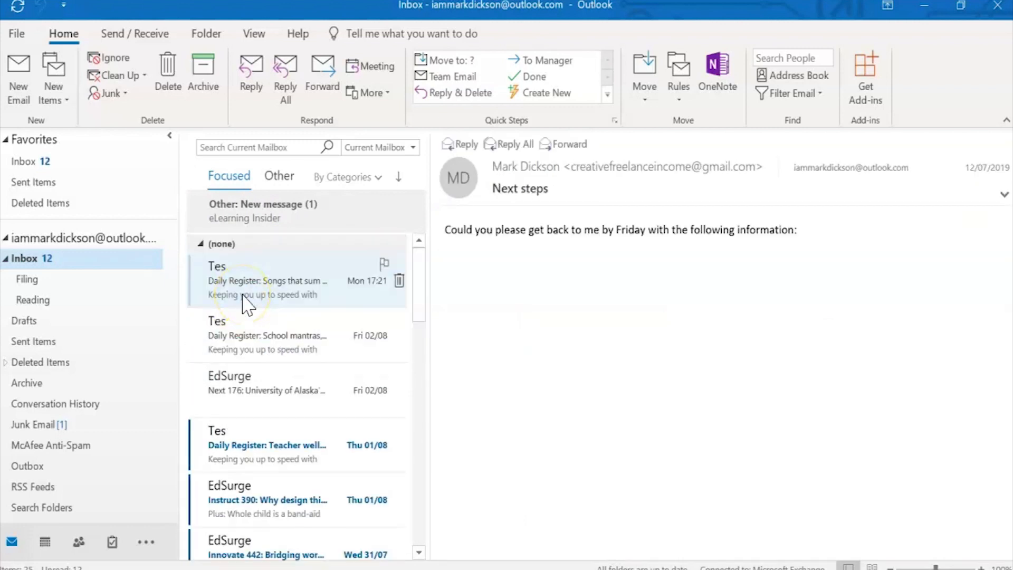
pyautogui.moveTo(267, 289); pyautogui.dragTo(249, 330)
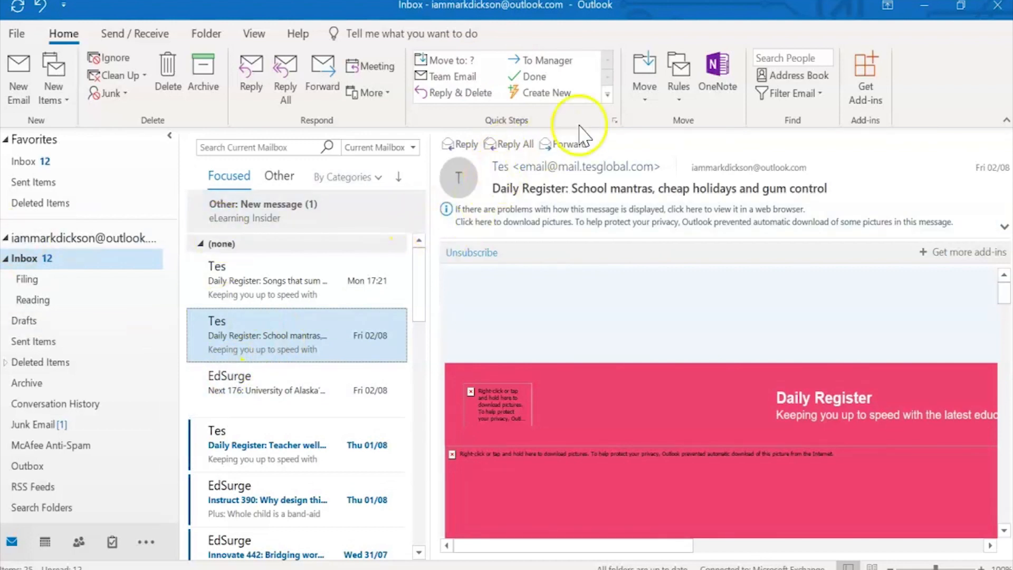
# Create a Quick Step named Filing that moves messages to the Filing folder.
pyautogui.click(561, 101)
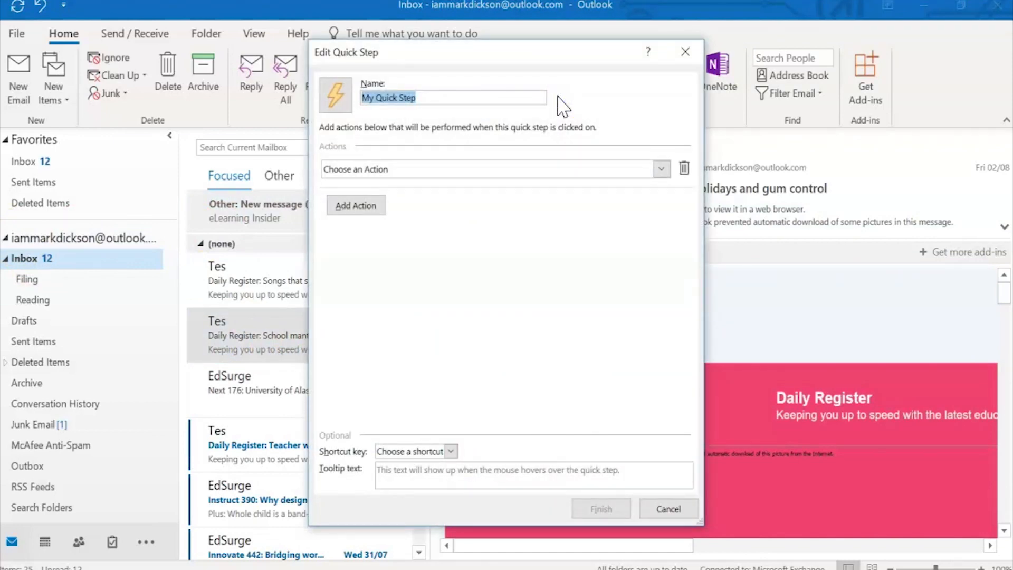
pyautogui.write('Filing')
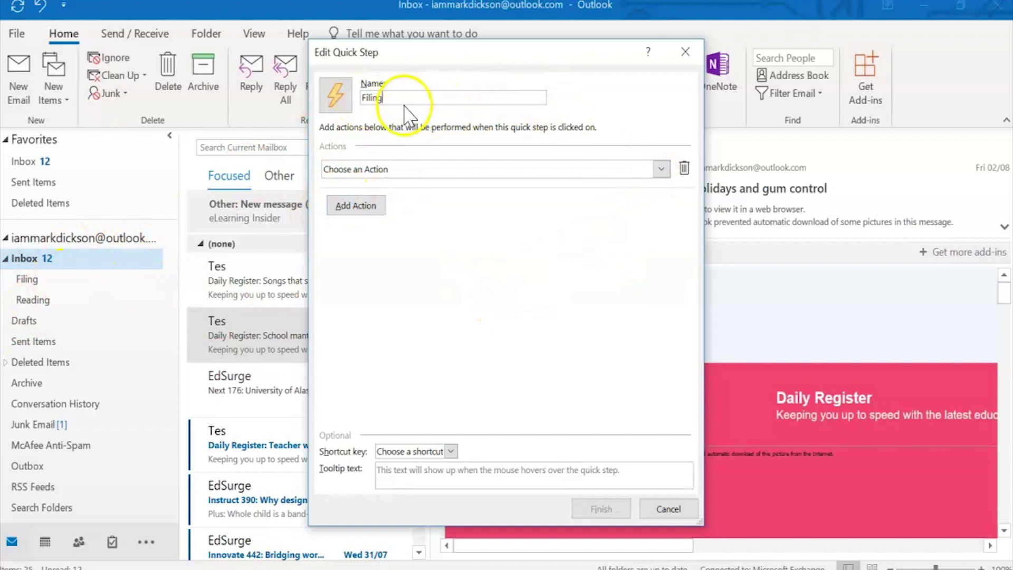
pyautogui.click(662, 169)
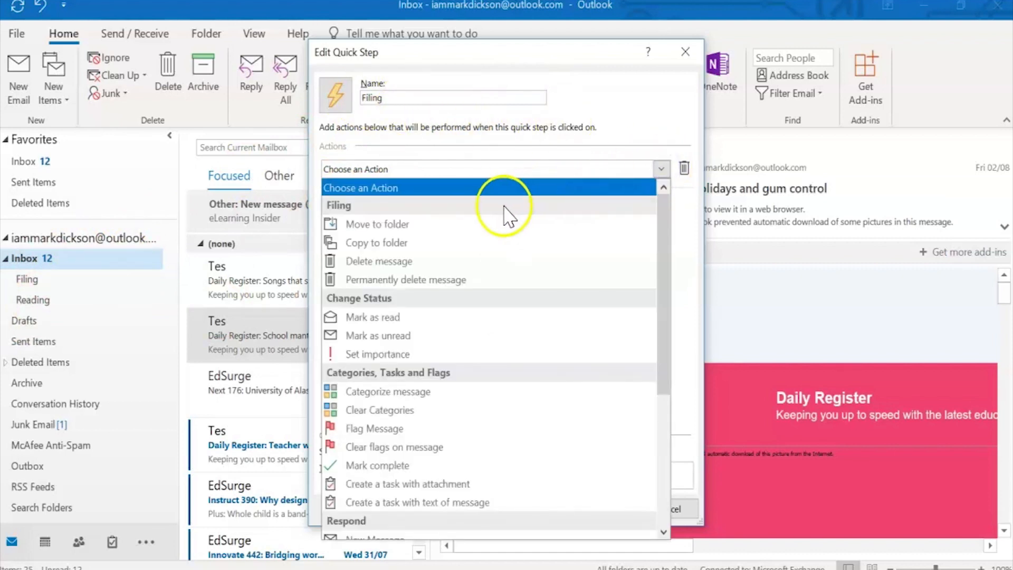
pyautogui.click(474, 226)
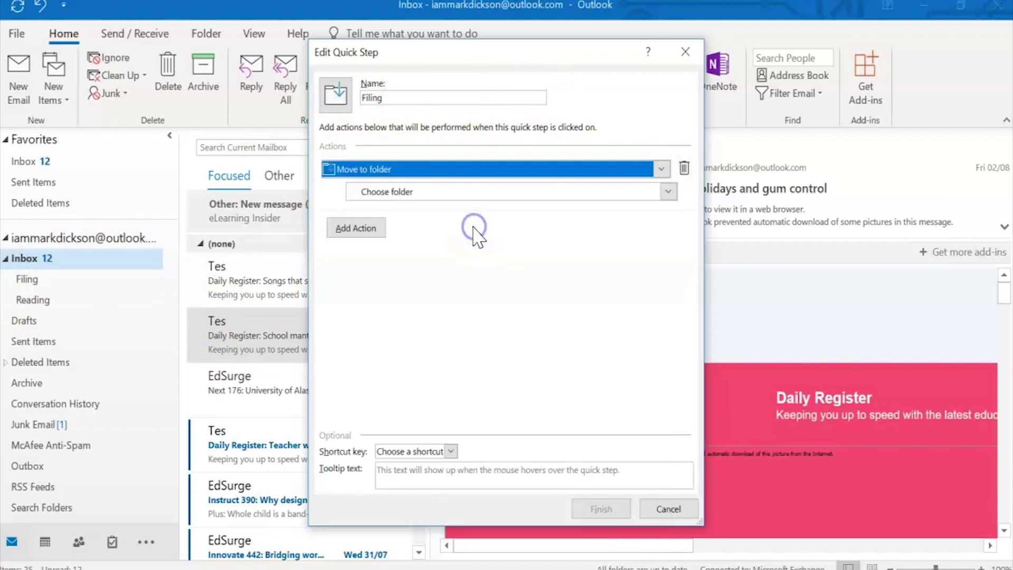
pyautogui.click(665, 192)
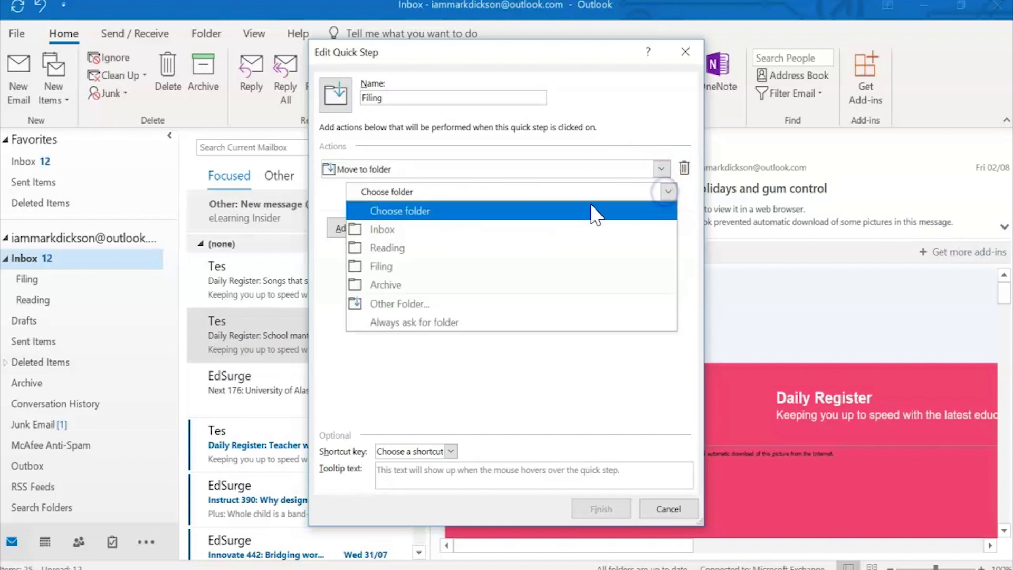
pyautogui.click(492, 272)
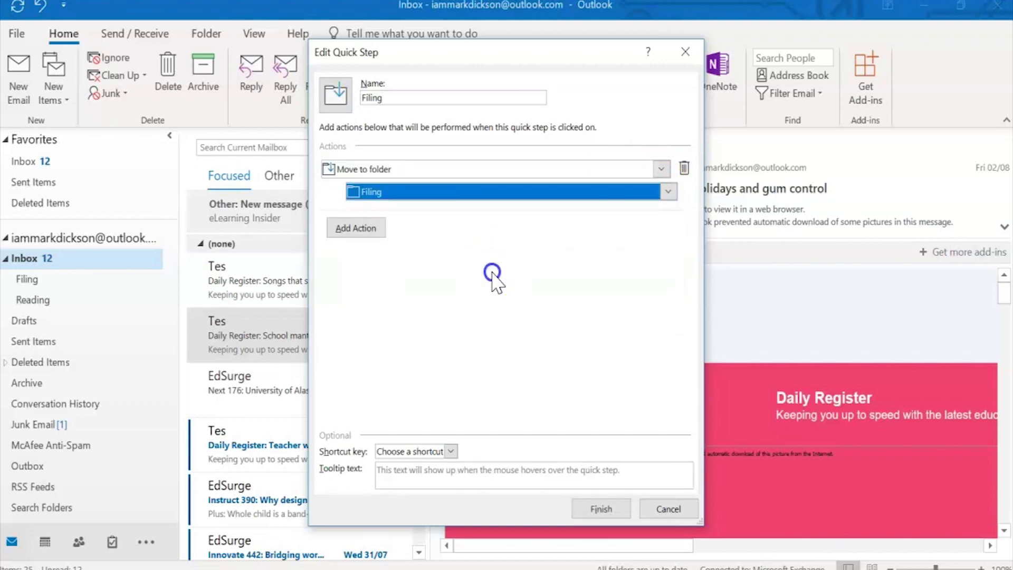
pyautogui.click(607, 511)
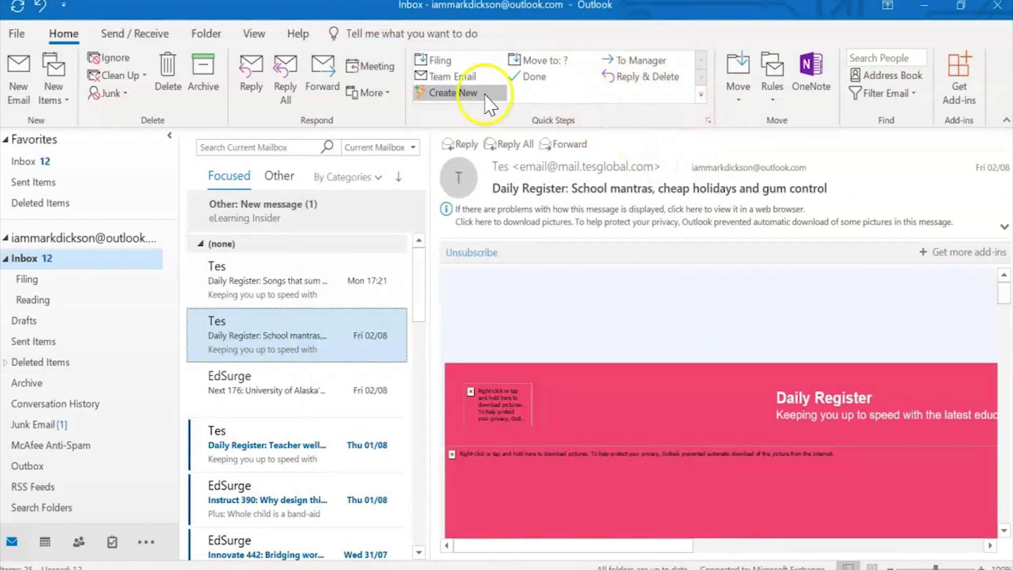
# Create a Quick Step named Reading that moves messages to the Reading folder.
pyautogui.click(457, 92)
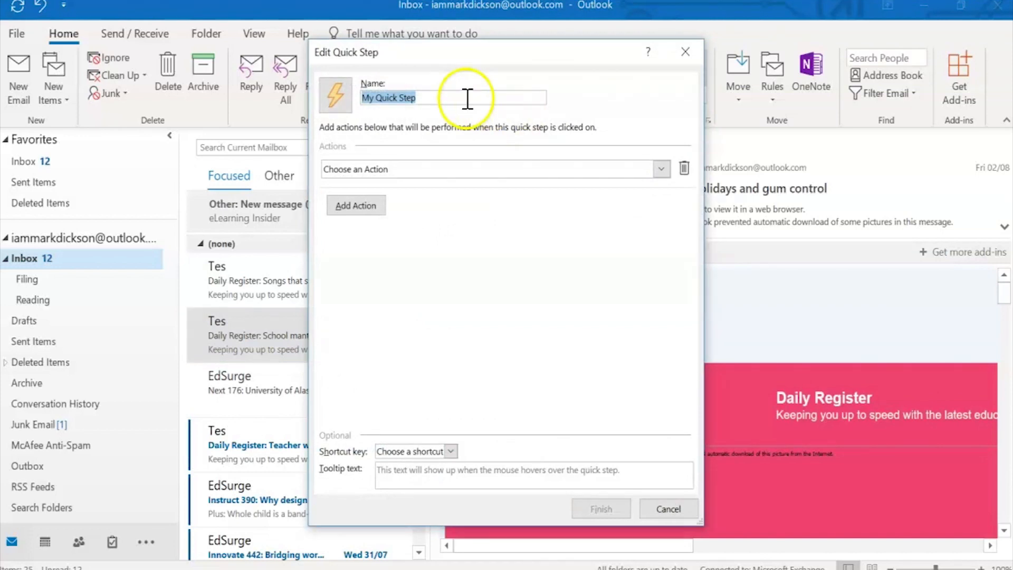
pyautogui.write('Reading')
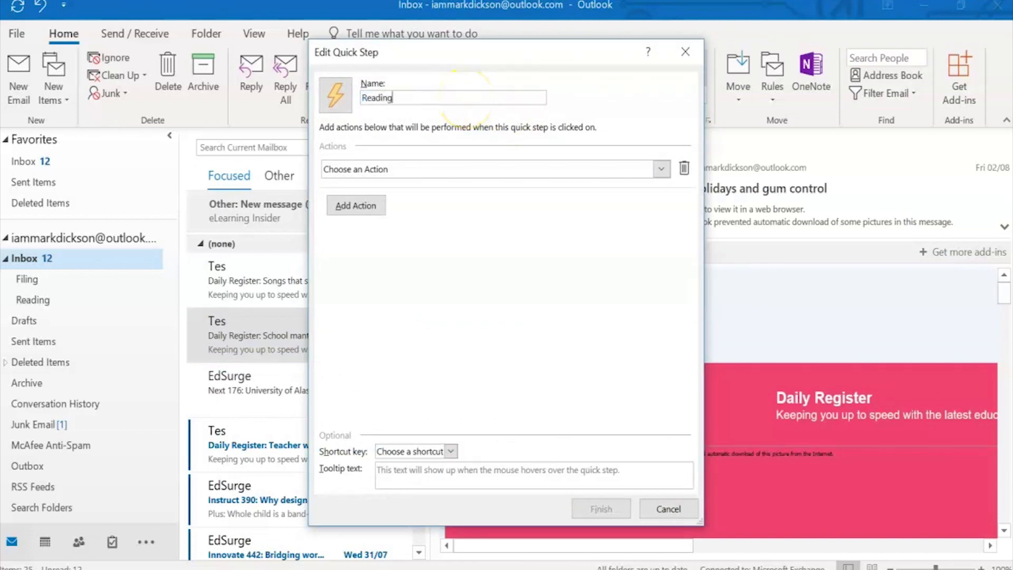
pyautogui.click(662, 169)
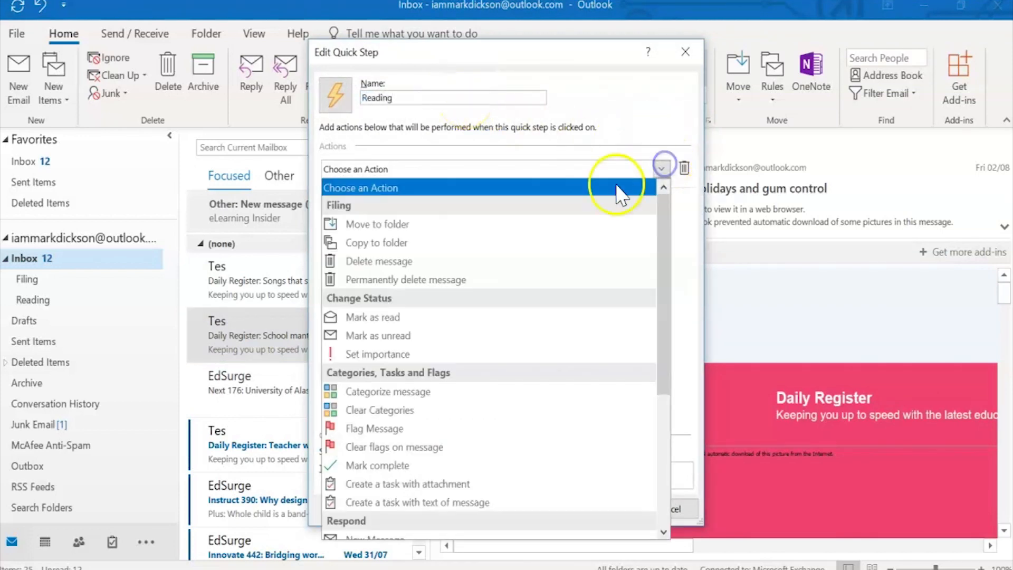
pyautogui.click(416, 225)
pyautogui.click(668, 192)
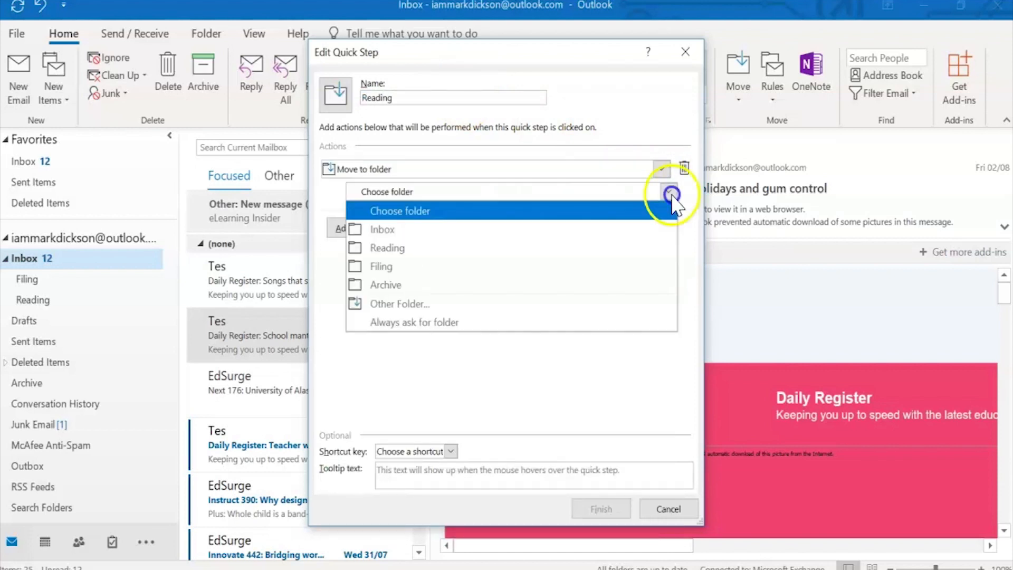
pyautogui.click(472, 248)
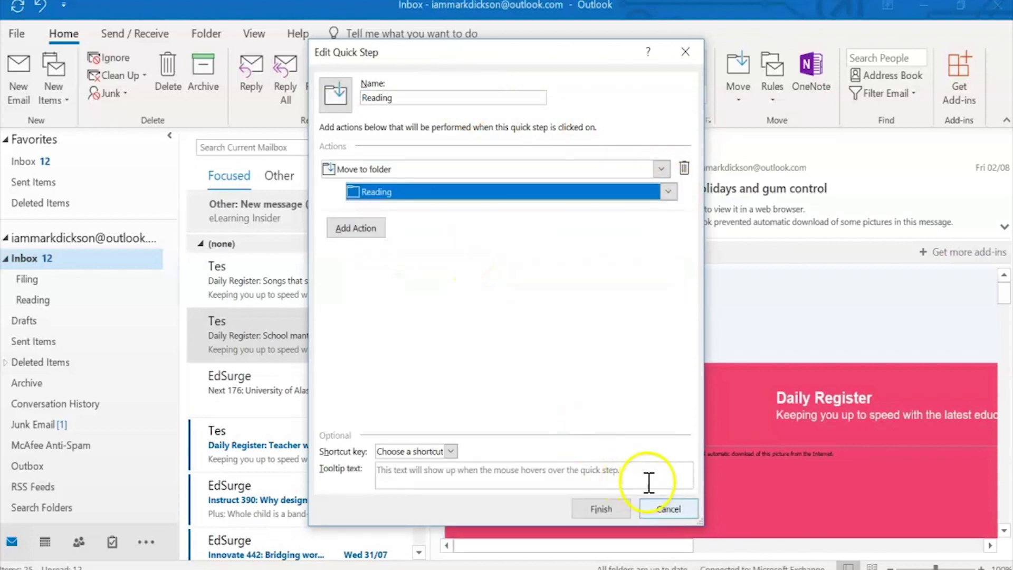
pyautogui.click(602, 511)
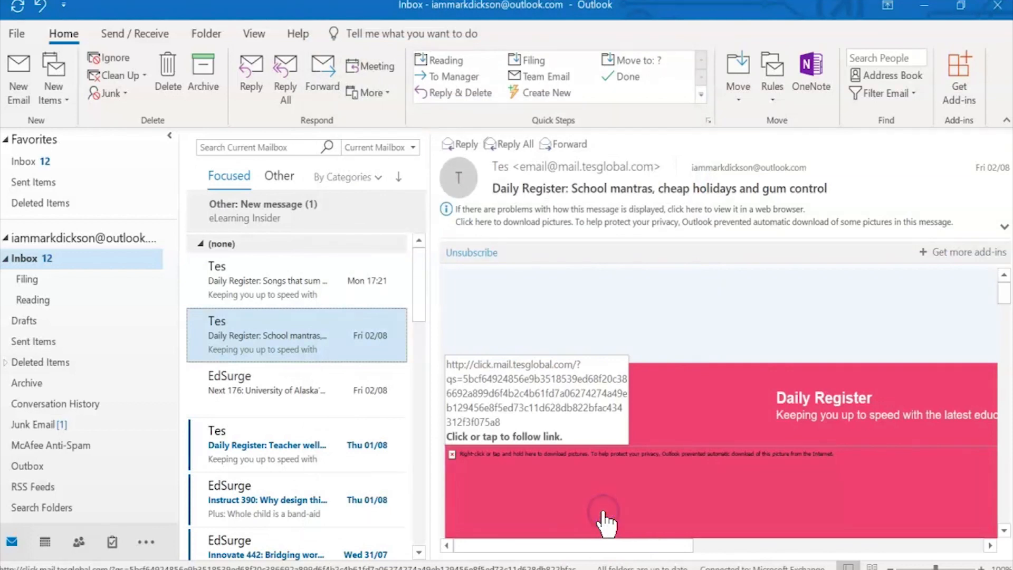
# Move the email "Daily Register: Songs that sum up teaching" into the Filing folder, and send the next five emails to Reading with its Quick Step.
pyautogui.press('Up')
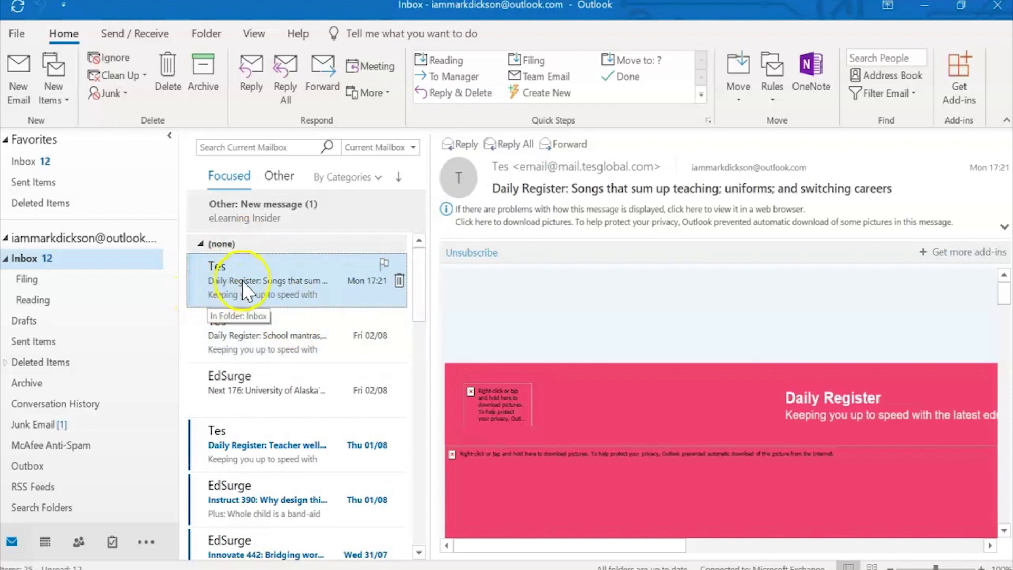
pyautogui.moveTo(254, 294); pyautogui.dragTo(31, 280)
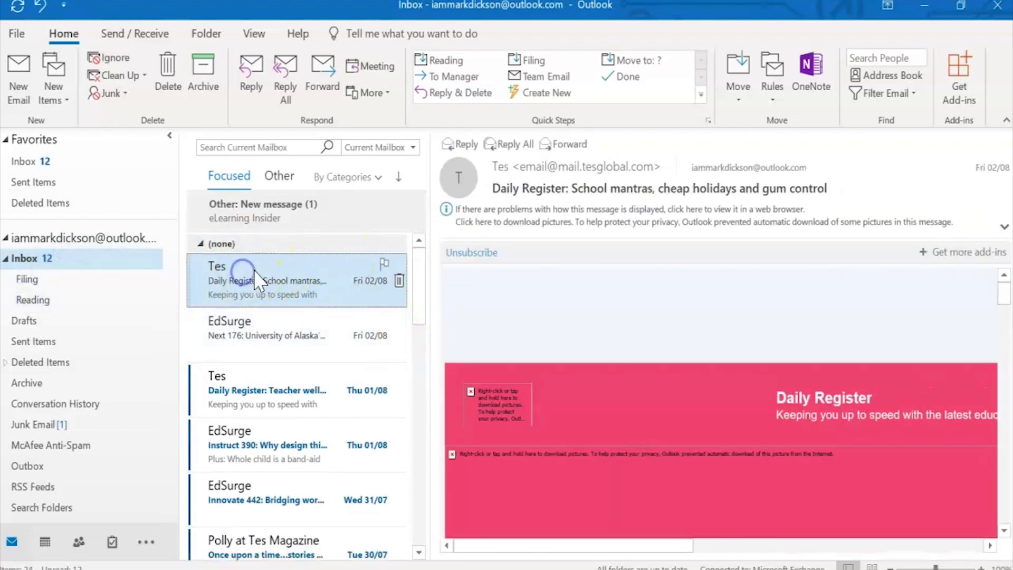
pyautogui.click(446, 60)
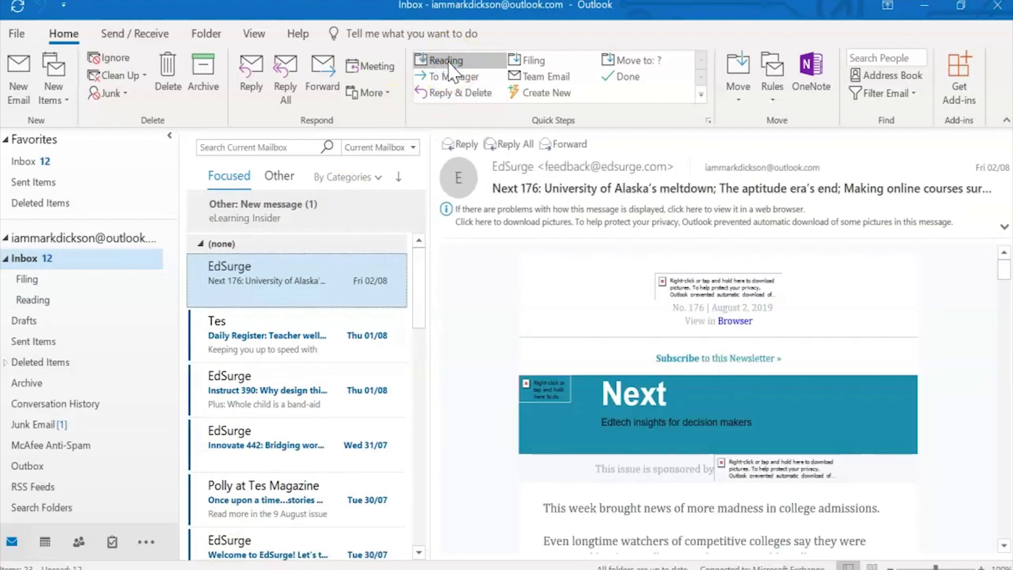
pyautogui.click(446, 61)
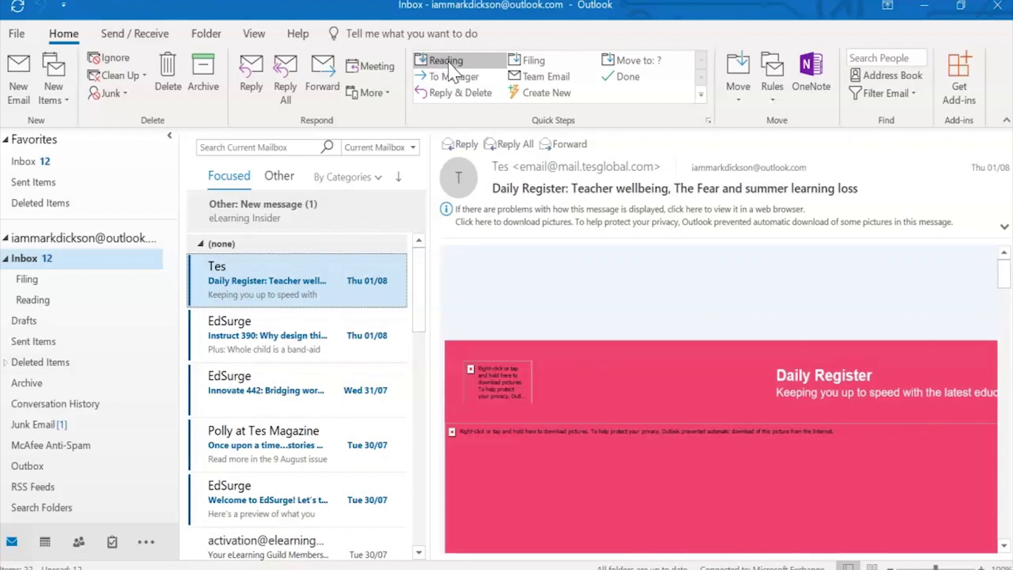
pyautogui.click(449, 59)
pyautogui.click(447, 62)
pyautogui.click(448, 62)
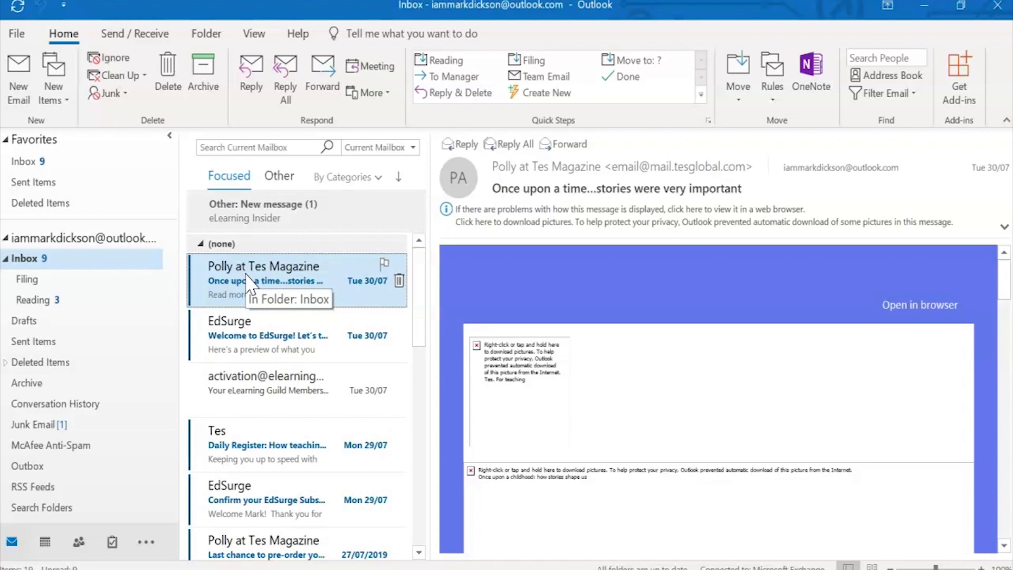
# Delete the "Once upon a time...stories were very important" email and send "Welcome to EdSurge! Let's take a tour." to Reading with its Quick Step.
pyautogui.press('Delete')
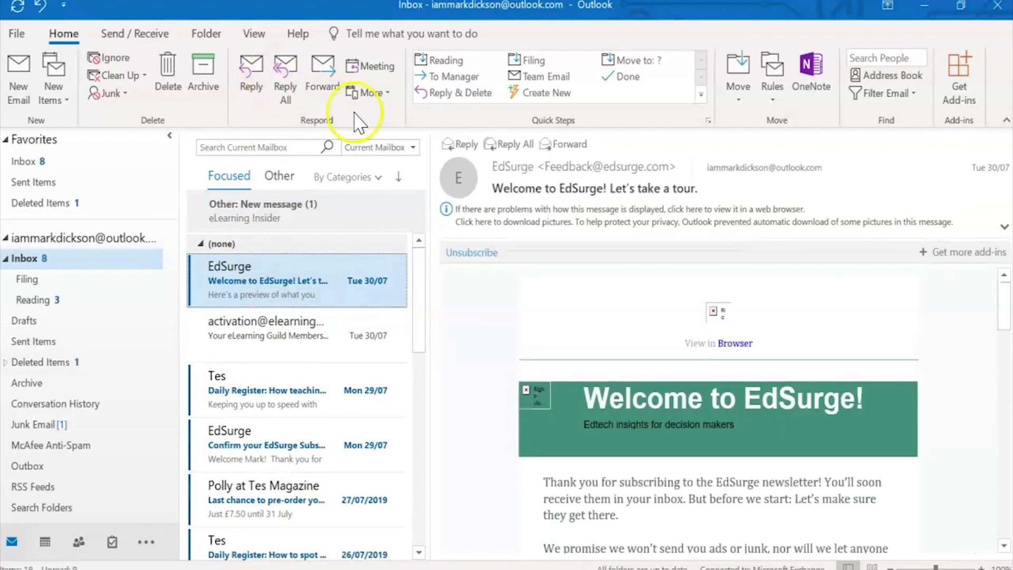
pyautogui.click(448, 62)
# File the "Update - Project 3" and "This email is important" emails with the Filing Quick Step.
pyautogui.scroll(-5, 311, 303)
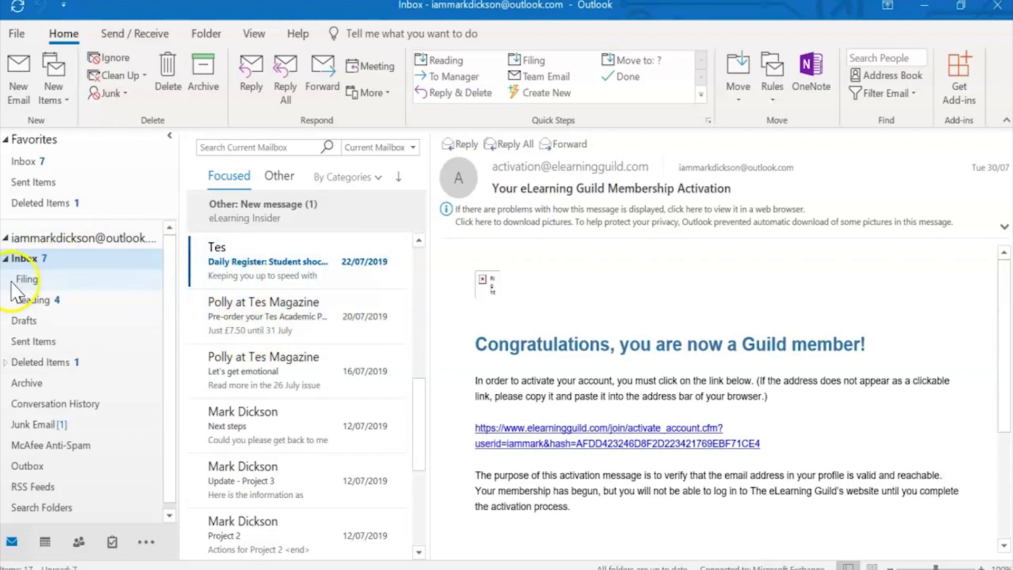
pyautogui.scroll(-3, 268, 311)
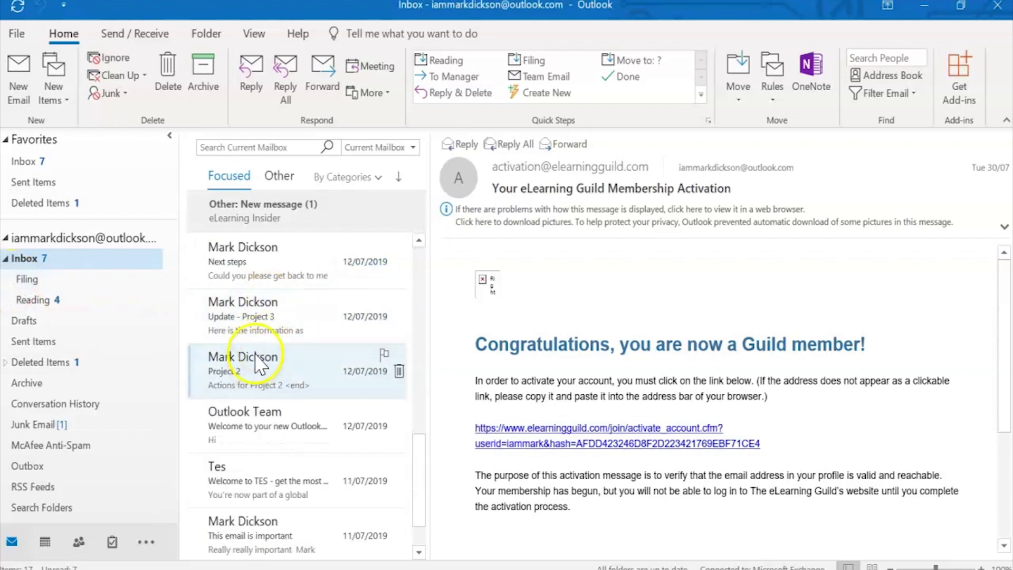
pyautogui.click(256, 316)
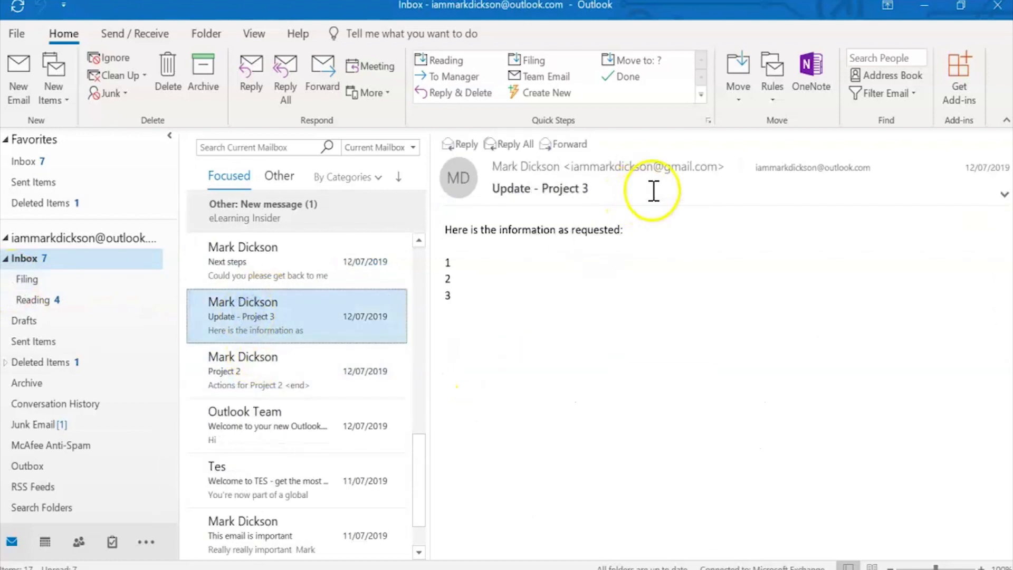
pyautogui.click(537, 61)
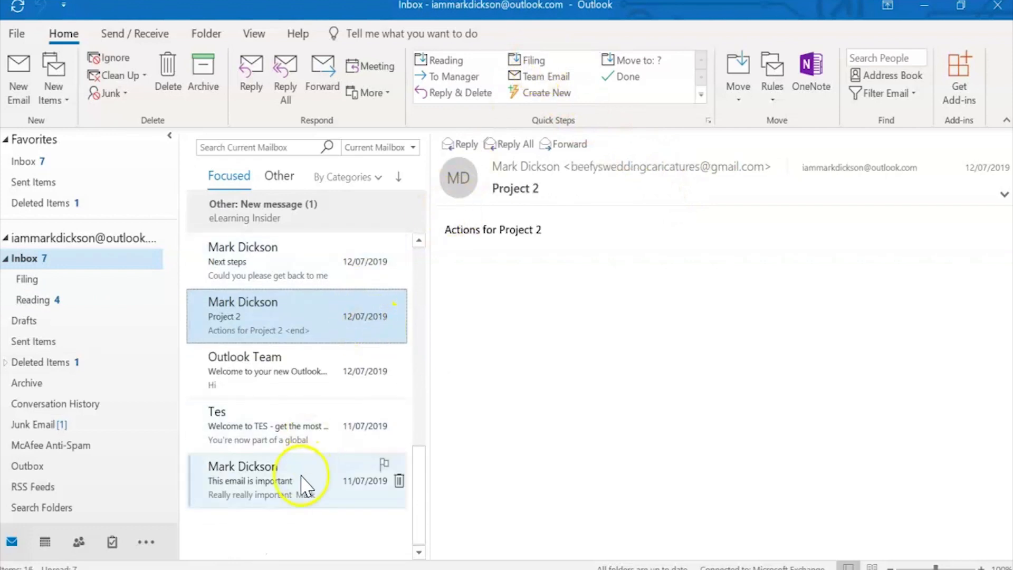
pyautogui.click(305, 482)
pyautogui.click(535, 61)
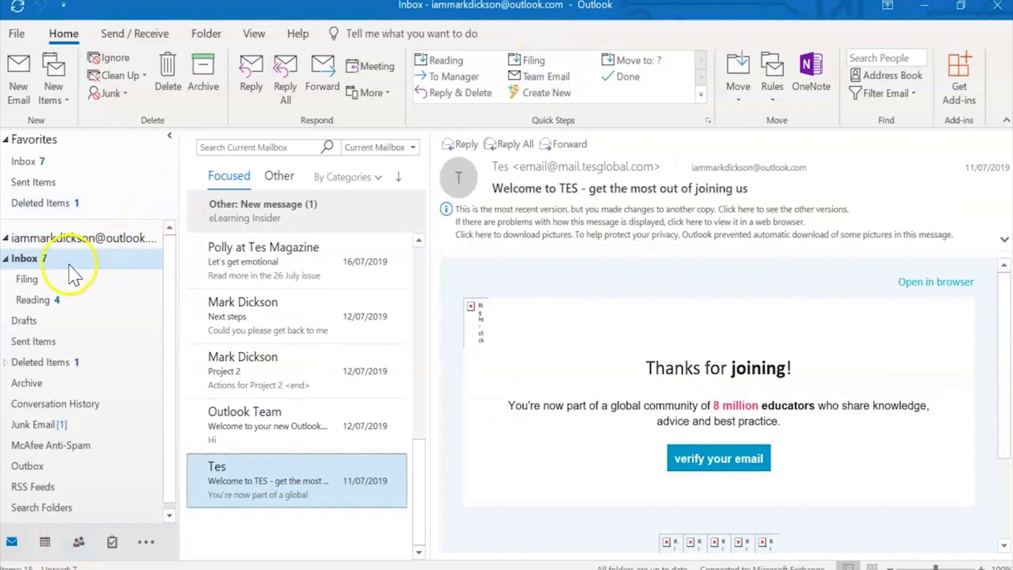
# Check which emails are in the Filing and Reading folders, and return to the Inbox.
pyautogui.click(55, 279)
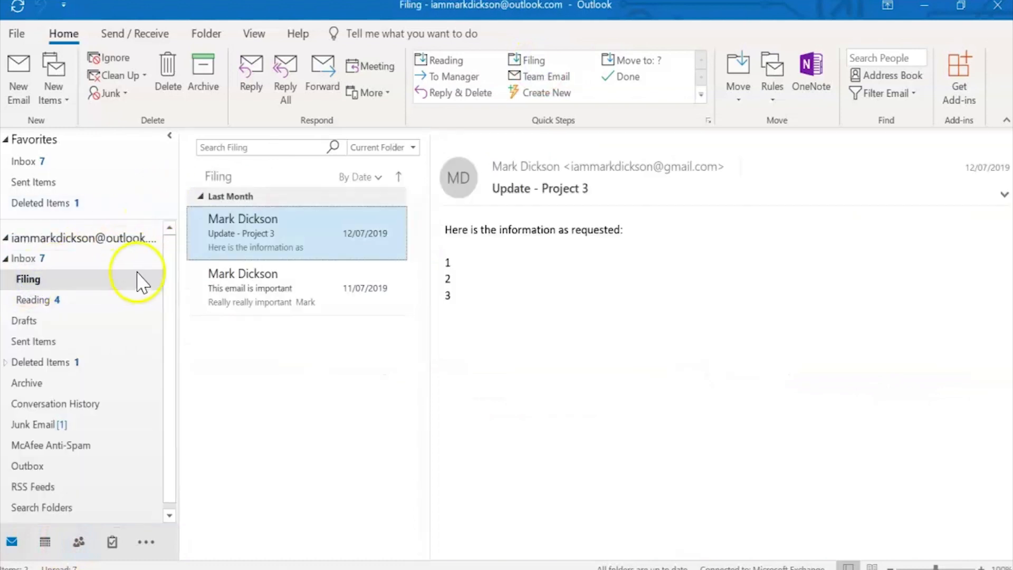
pyautogui.click(42, 300)
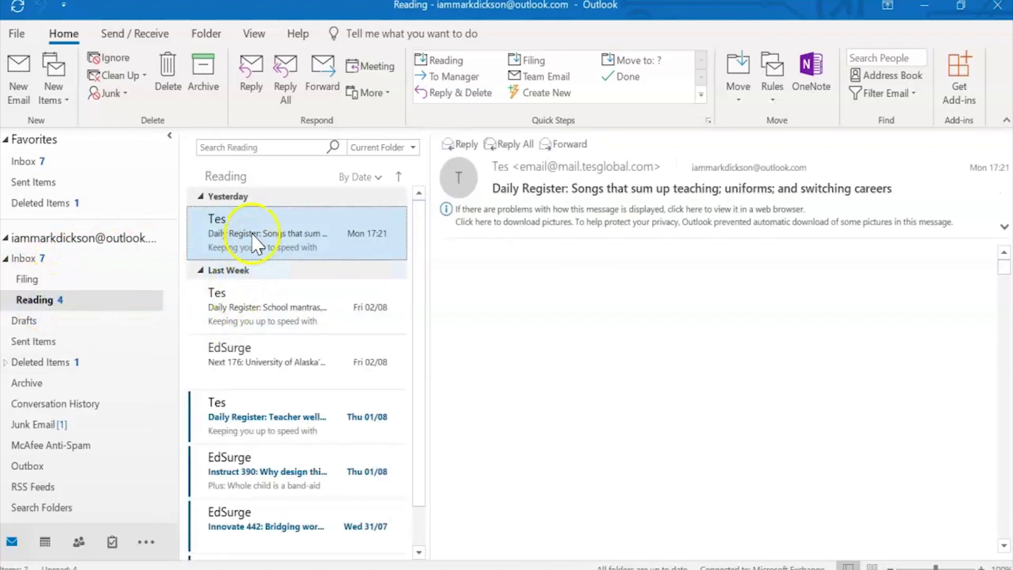
pyautogui.scroll(-2, 299, 328)
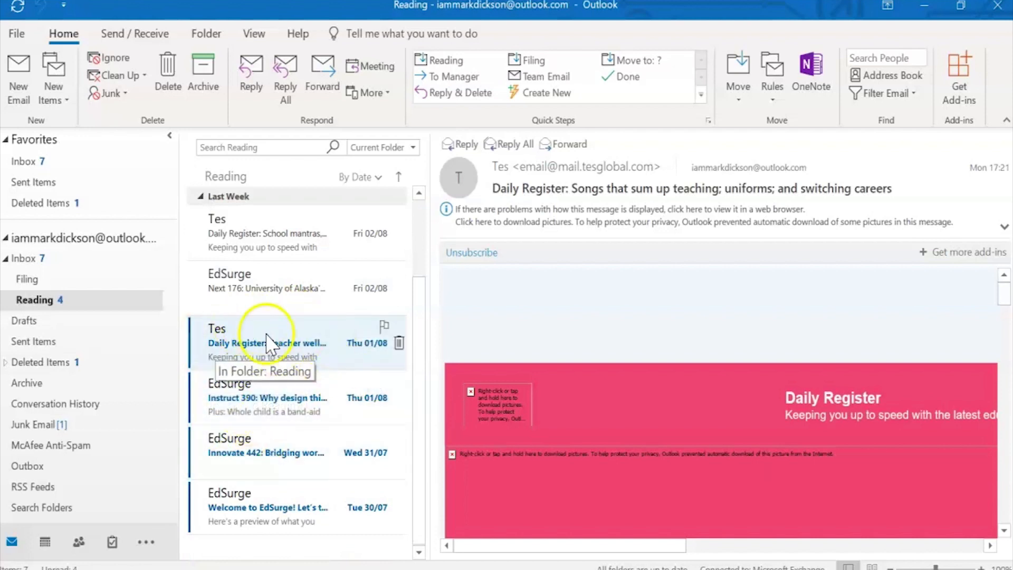
pyautogui.click(18, 261)
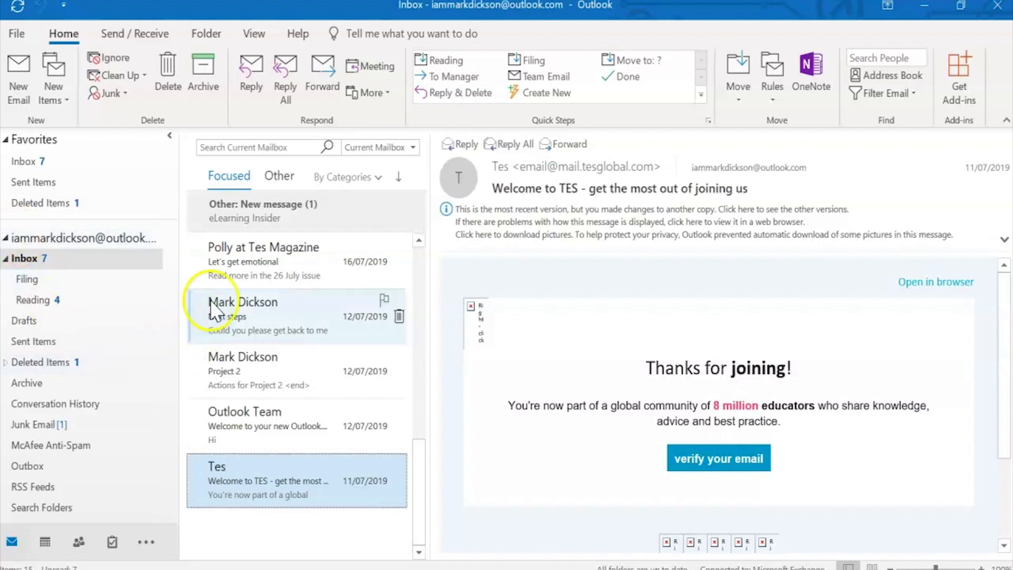
# With the "Next steps" email selected, start a Quick Step named File and Calendar with the action "Create an appointment with text of message".
pyautogui.click(257, 315)
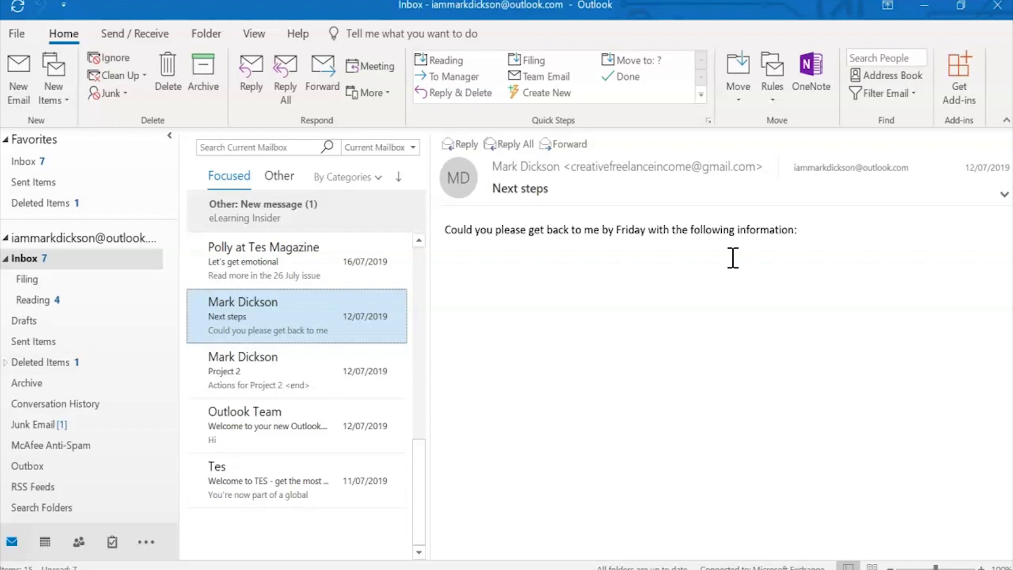
pyautogui.click(563, 103)
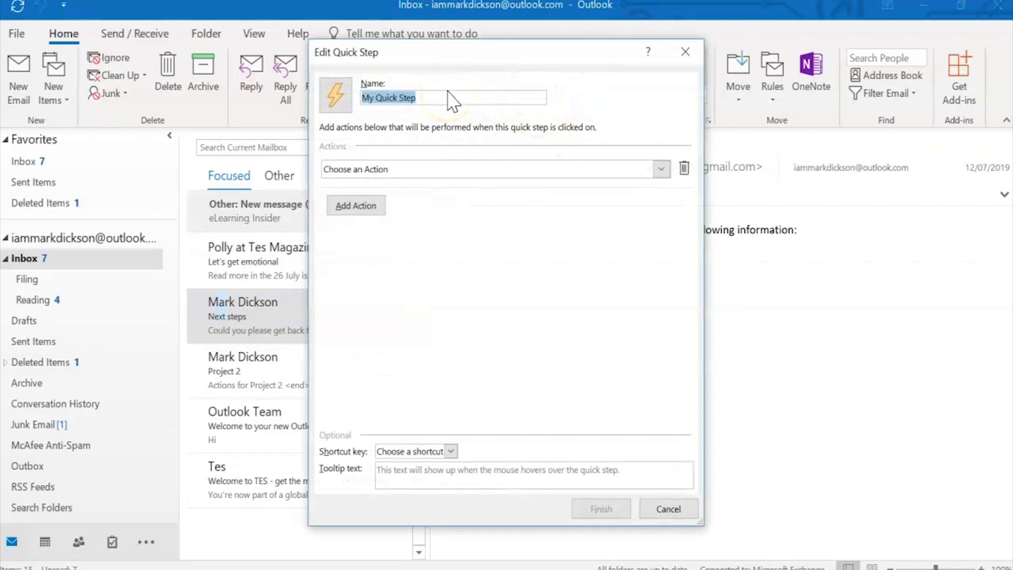
pyautogui.write('File and Calendar')
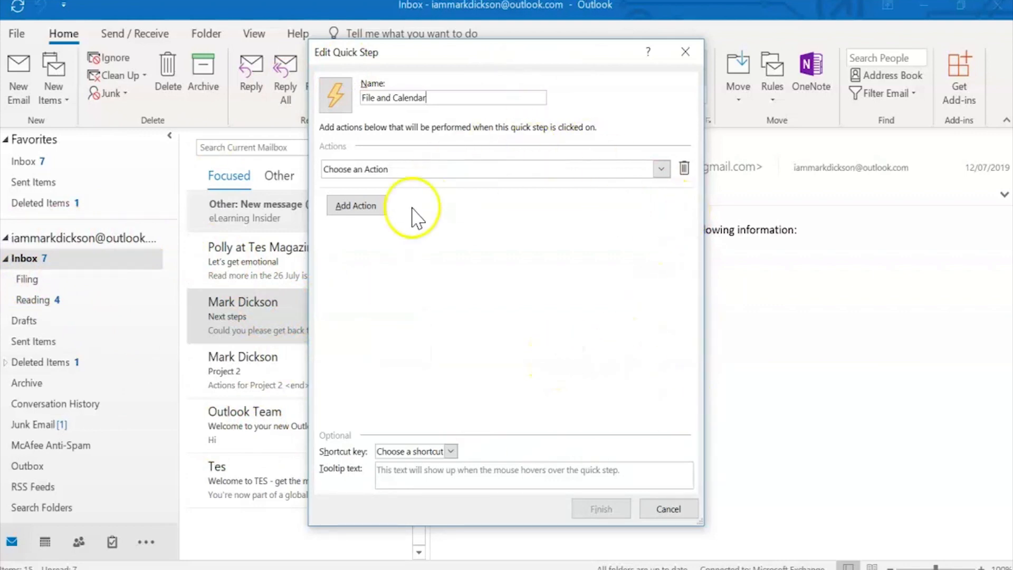
pyautogui.click(661, 169)
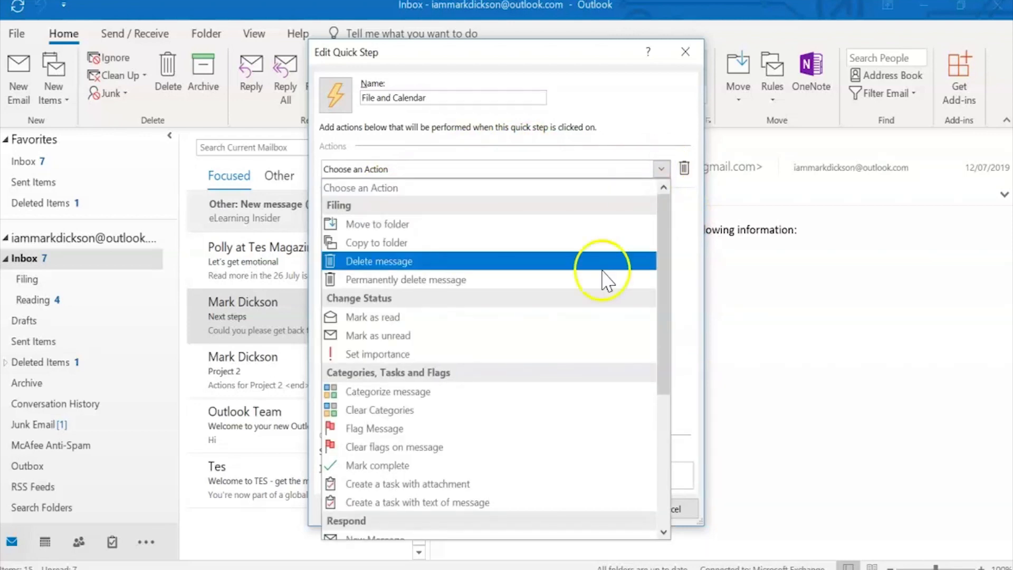
pyautogui.scroll(-3, 570, 289)
pyautogui.scroll(-2, 567, 289)
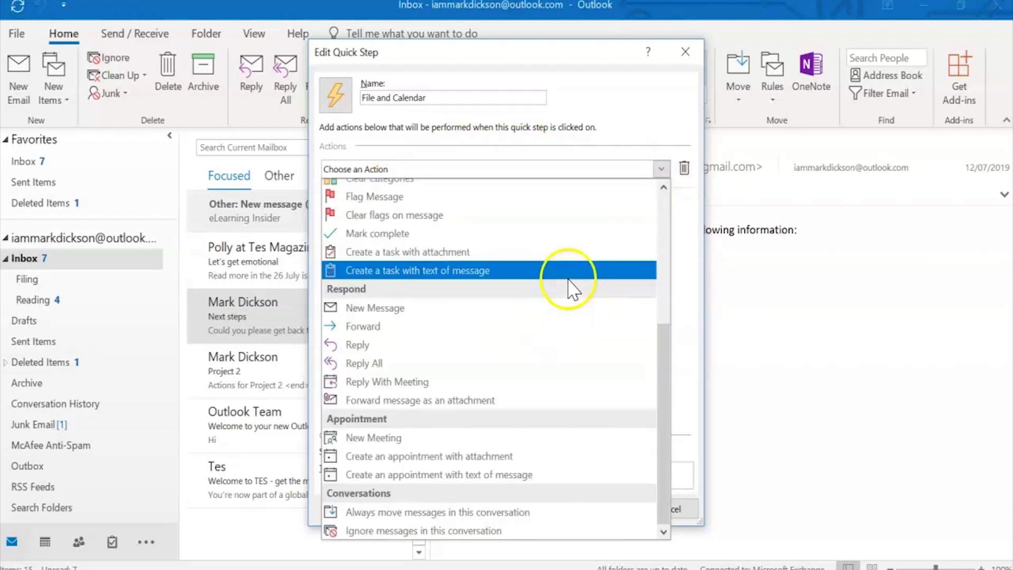
pyautogui.click(529, 476)
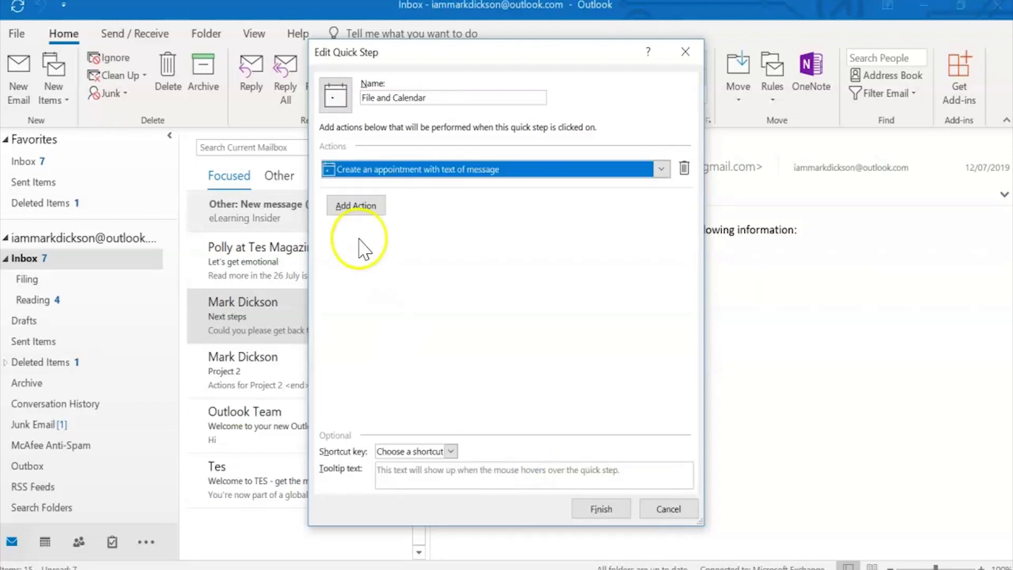
# Add a second action that moves the message to the Filing folder, and finish the File and Calendar Quick Step.
pyautogui.click(358, 205)
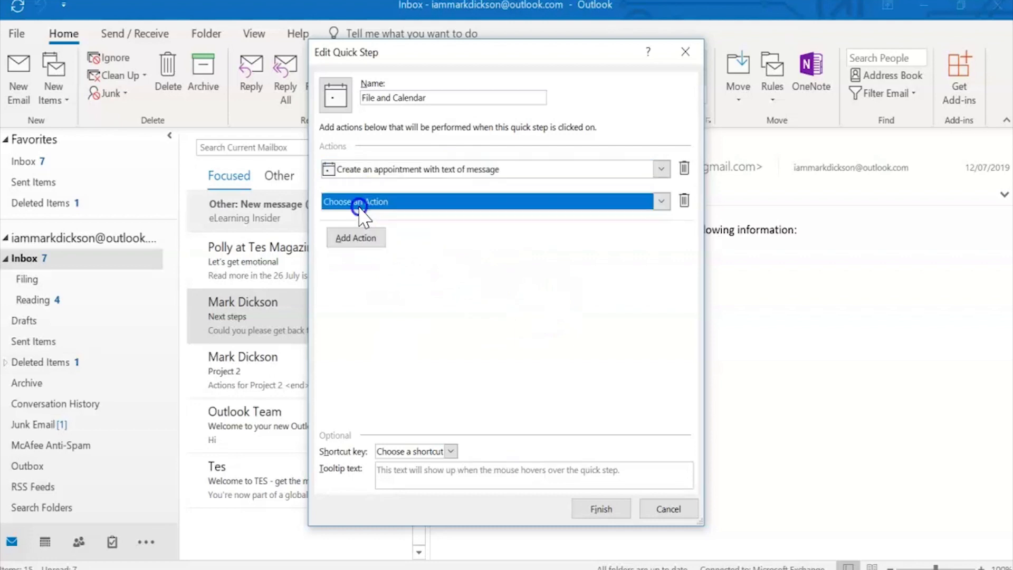
pyautogui.click(661, 201)
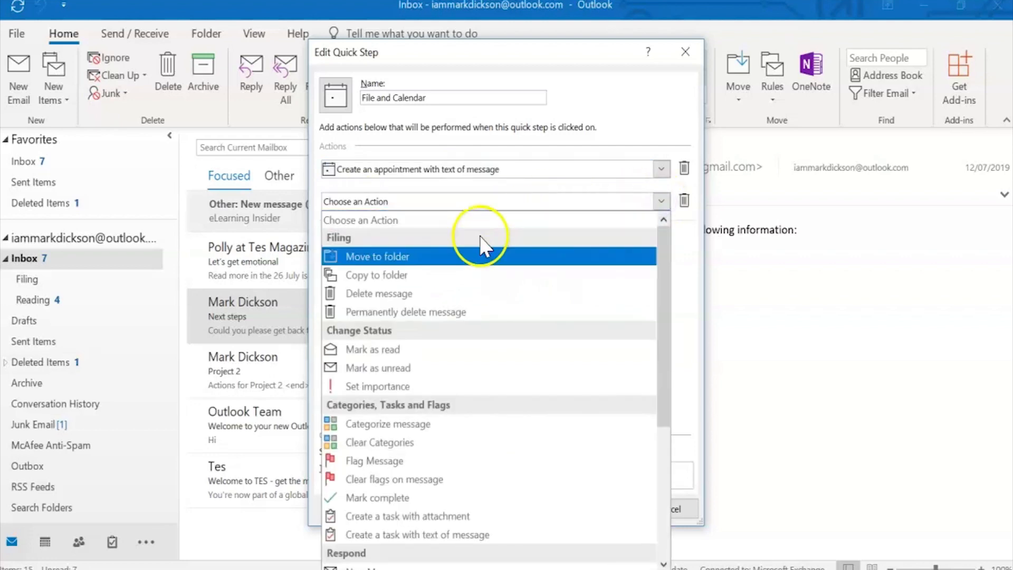
pyautogui.click(468, 257)
pyautogui.click(668, 224)
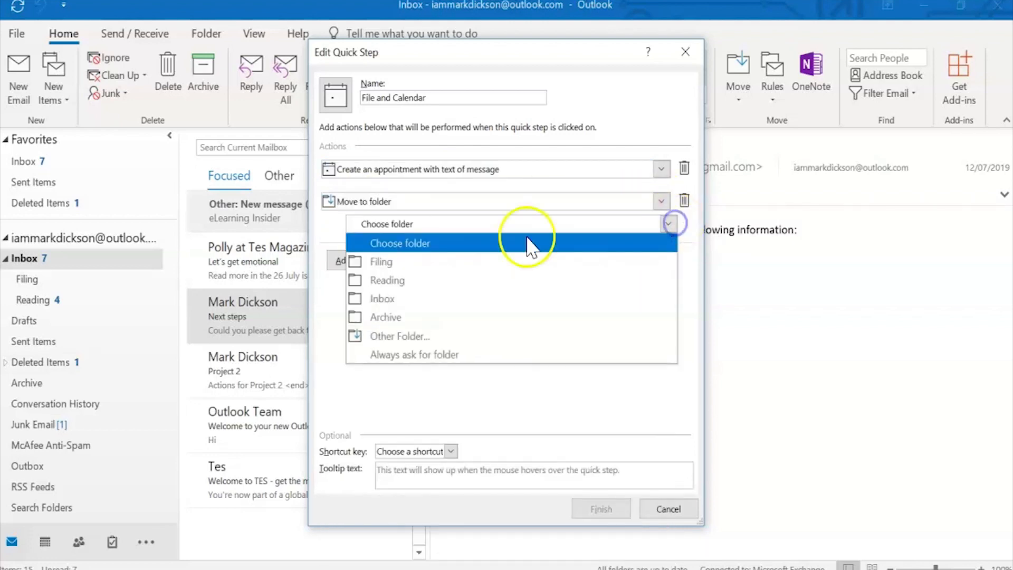
pyautogui.click(470, 262)
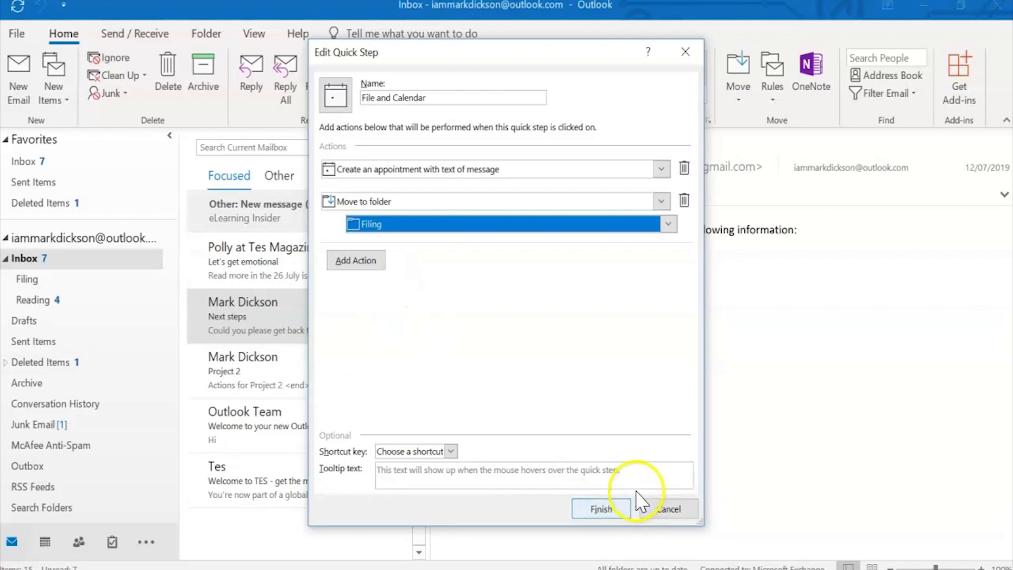
pyautogui.click(602, 507)
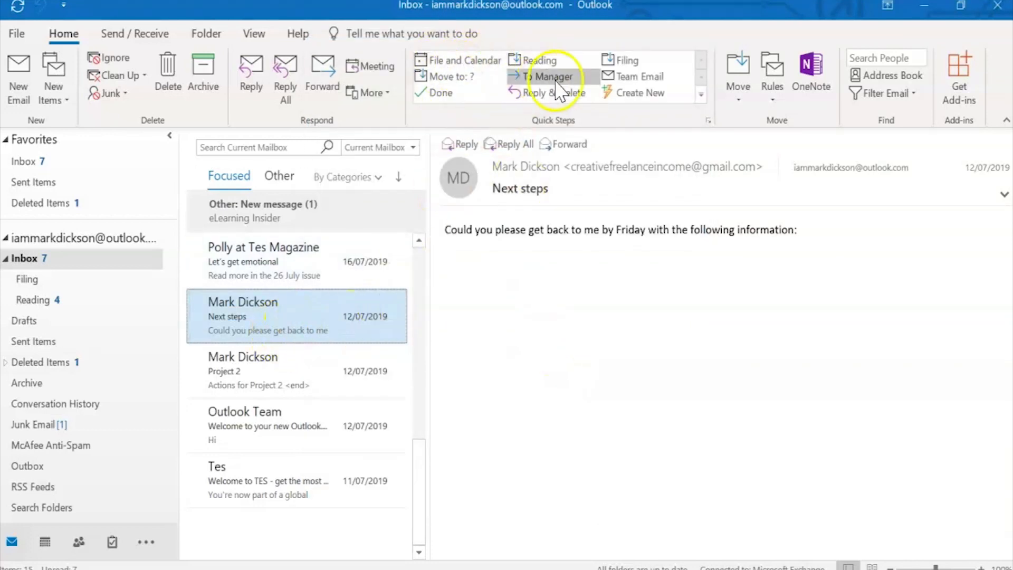
# Run File and Calendar on the "Next steps" email, set the appointment's start date to Thu 08/08/2019, and save it.
pyautogui.click(422, 58)
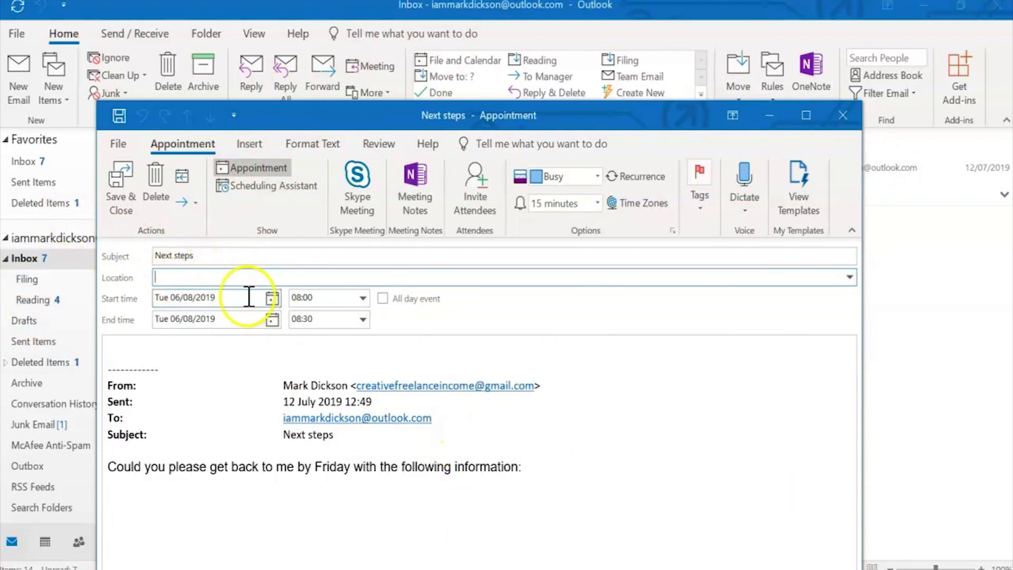
pyautogui.moveTo(531, 468); pyautogui.dragTo(555, 467)
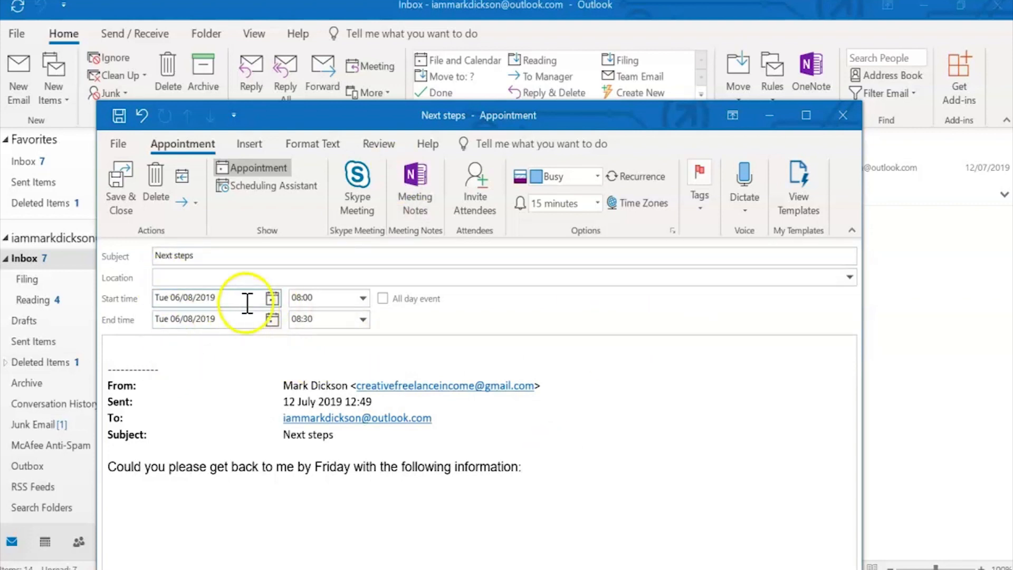
pyautogui.click(272, 298)
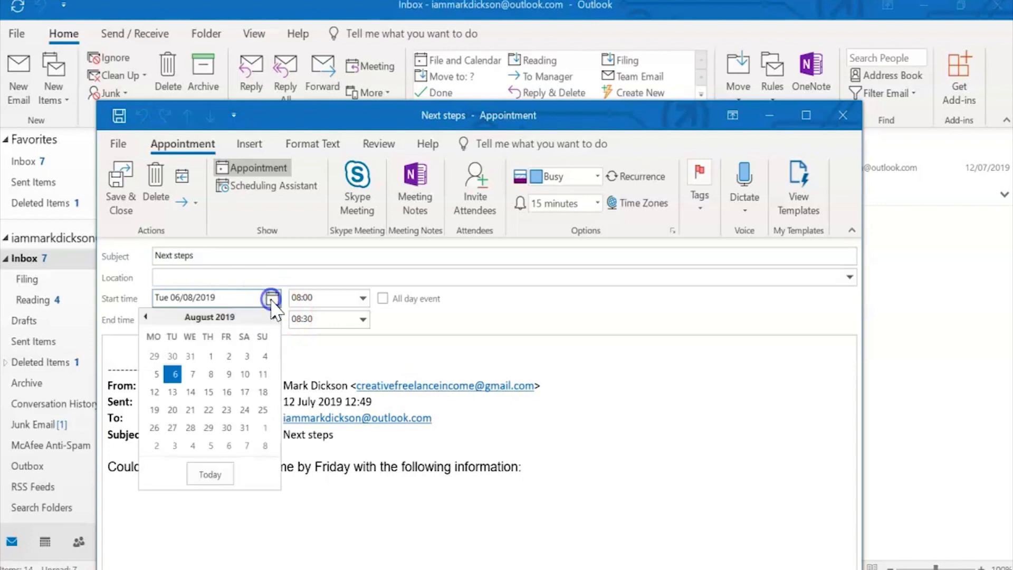
pyautogui.click(211, 375)
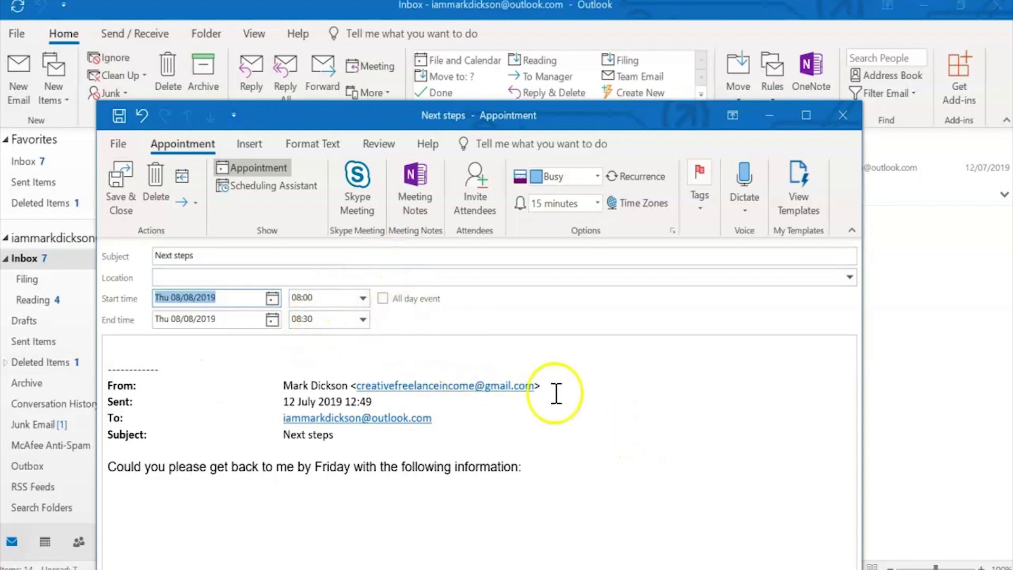
pyautogui.click(116, 173)
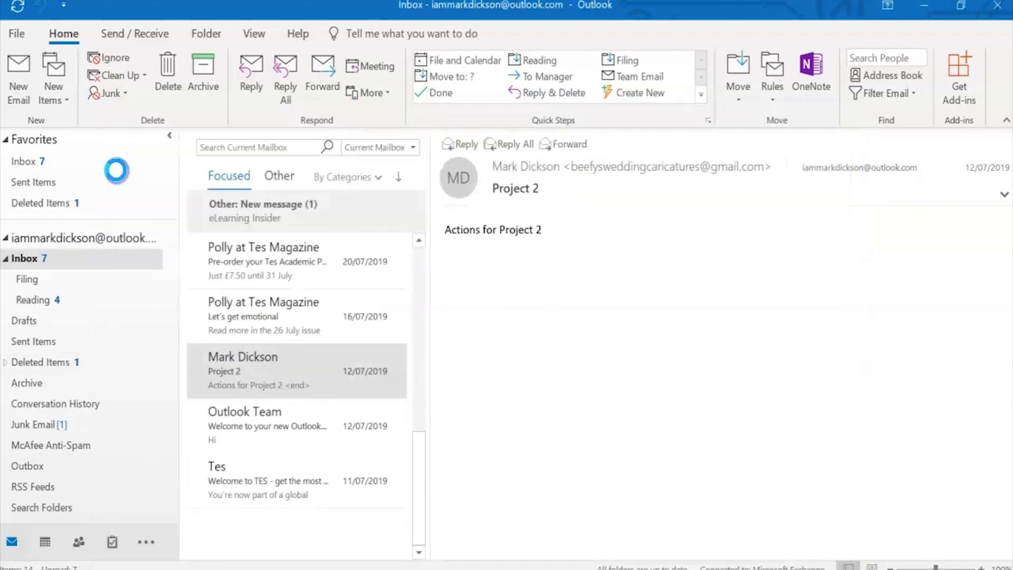
# Check the Filing folder and the August 2019 calendar for the "Next steps" entries, and return to the mail view.
pyautogui.click(24, 280)
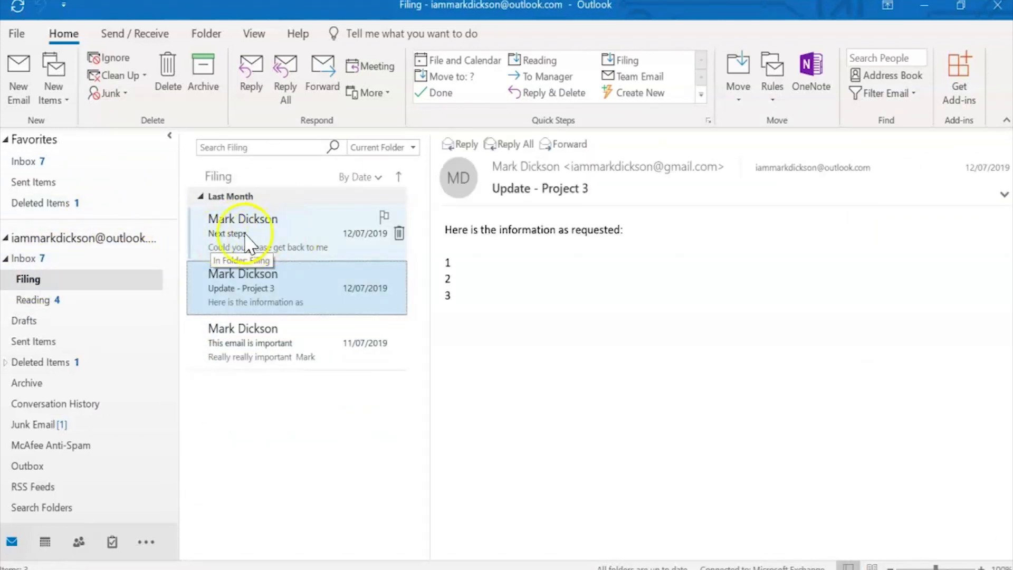
pyautogui.click(45, 543)
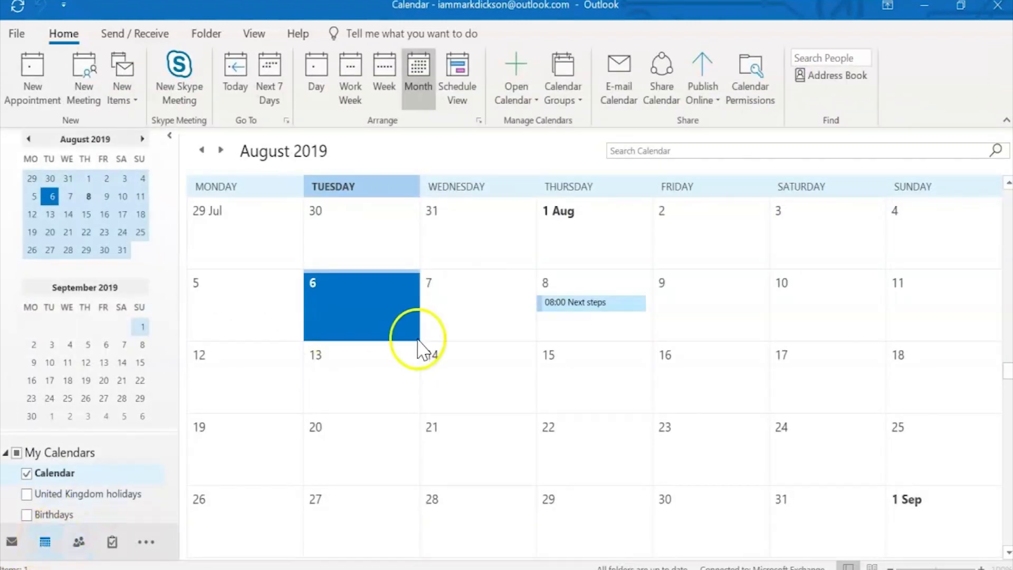
pyautogui.click(12, 541)
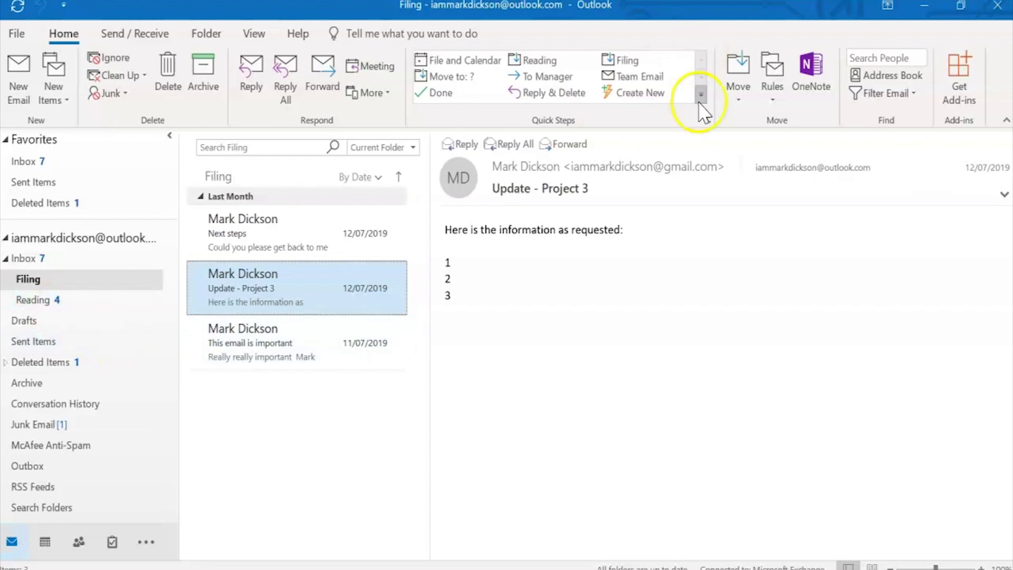
# Start a new Quick Step named File and Task with a first action that moves the message to the Filing folder.
pyautogui.click(645, 96)
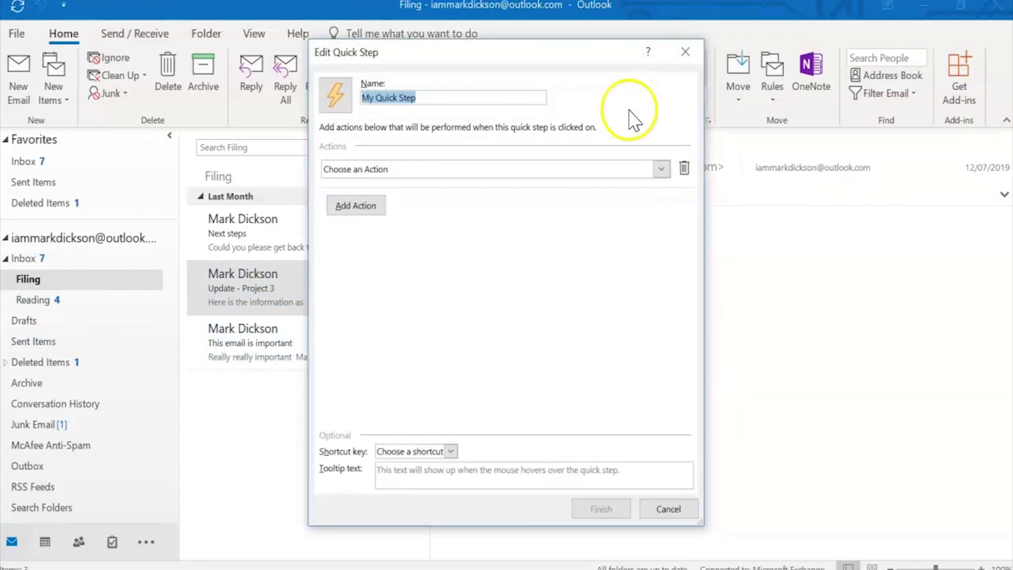
pyautogui.write('File and Task')
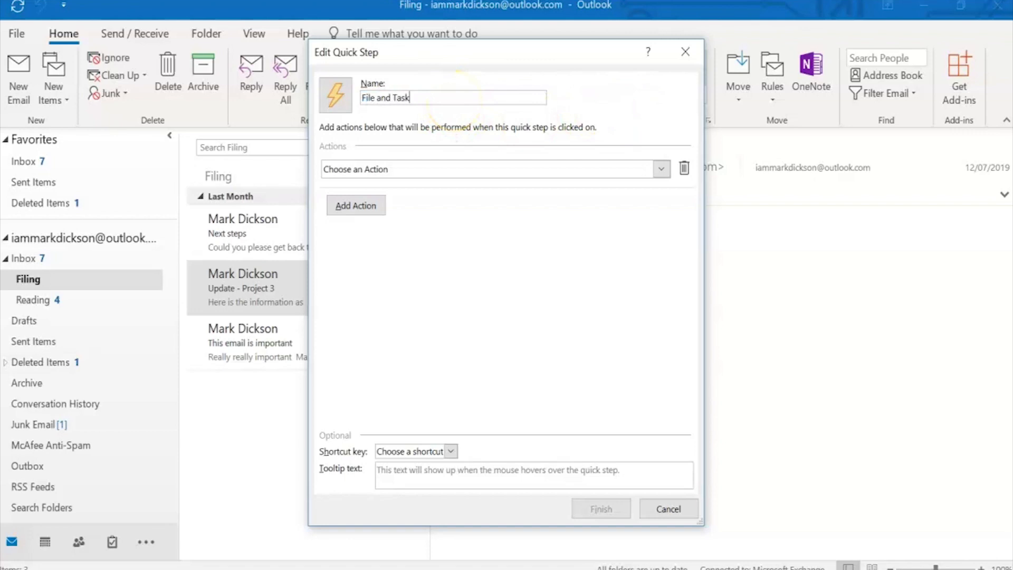
pyautogui.click(661, 168)
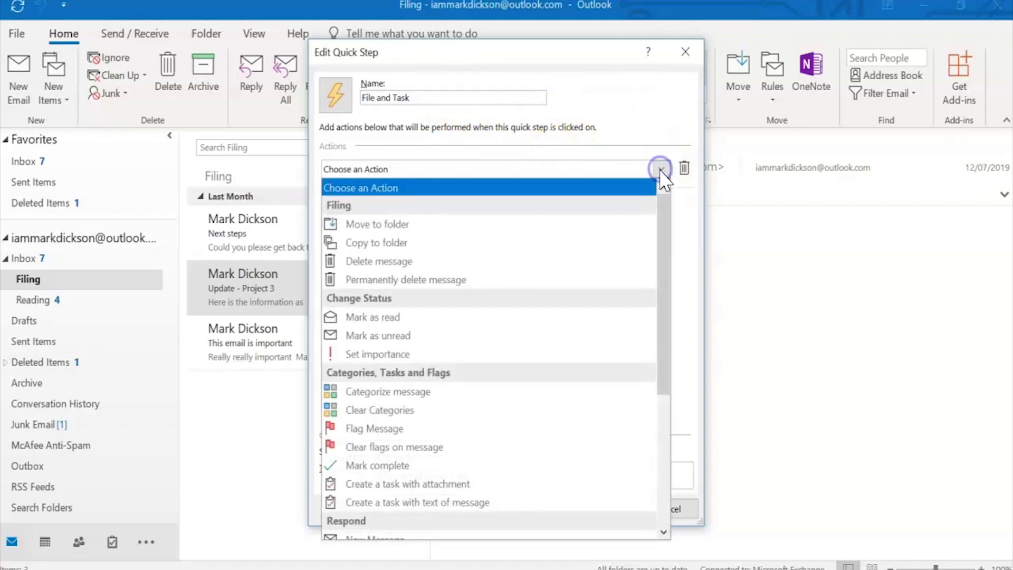
pyautogui.click(493, 224)
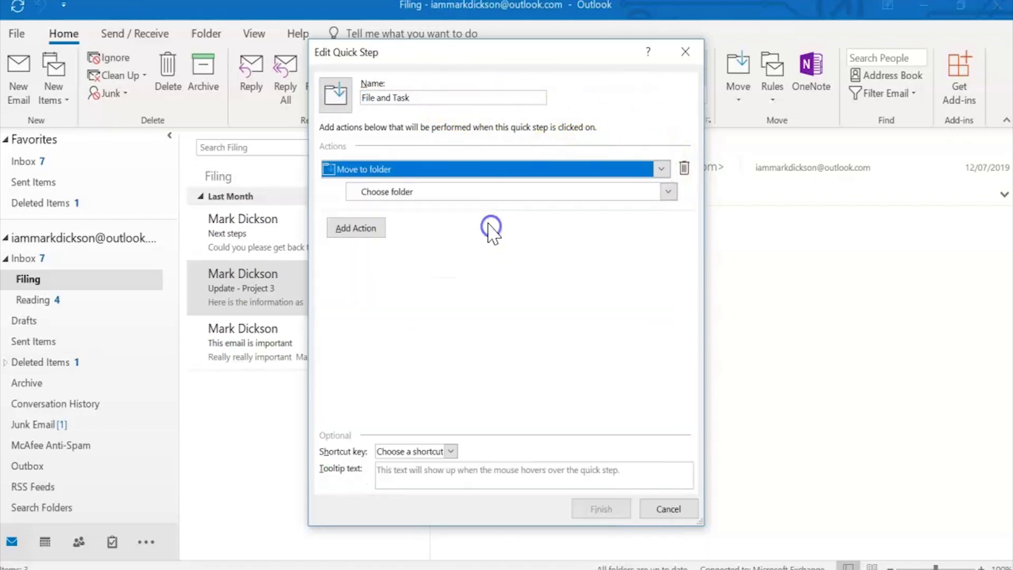
pyautogui.click(668, 191)
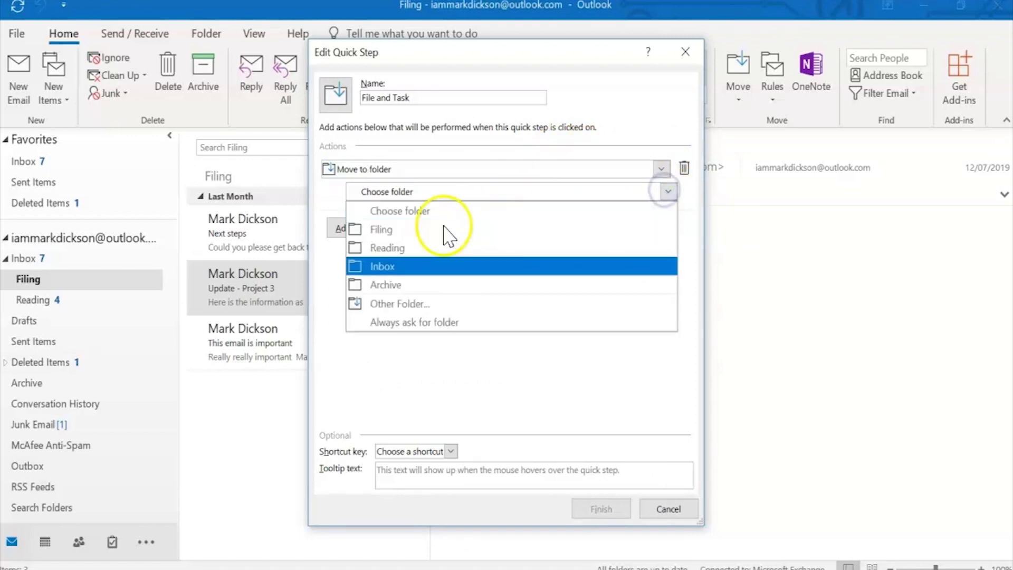
pyautogui.click(372, 229)
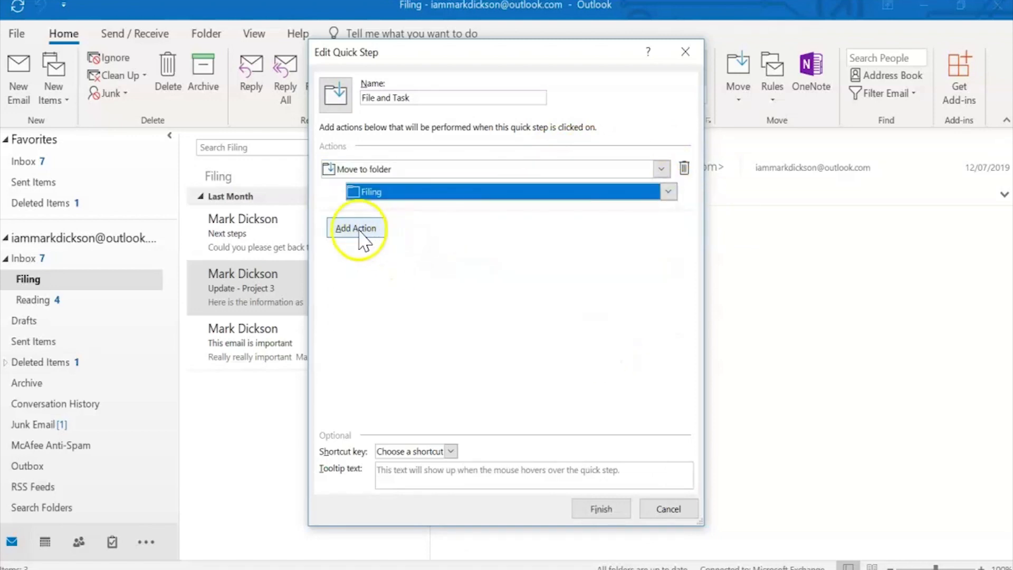
# Add a second action, "Create a task with text of message", and finish the File and Task Quick Step.
pyautogui.click(360, 231)
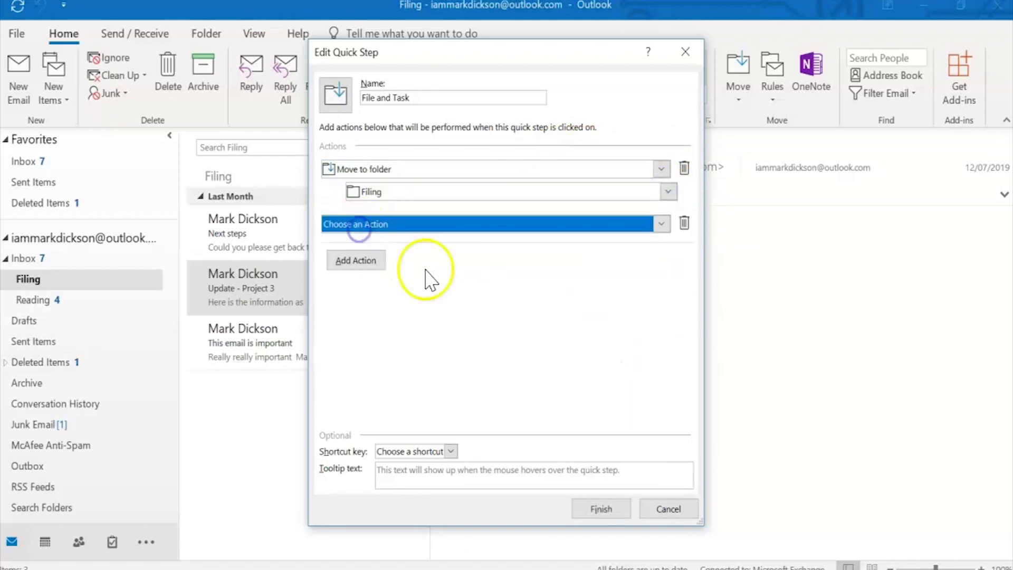
pyautogui.click(661, 224)
pyautogui.scroll(-3, 515, 357)
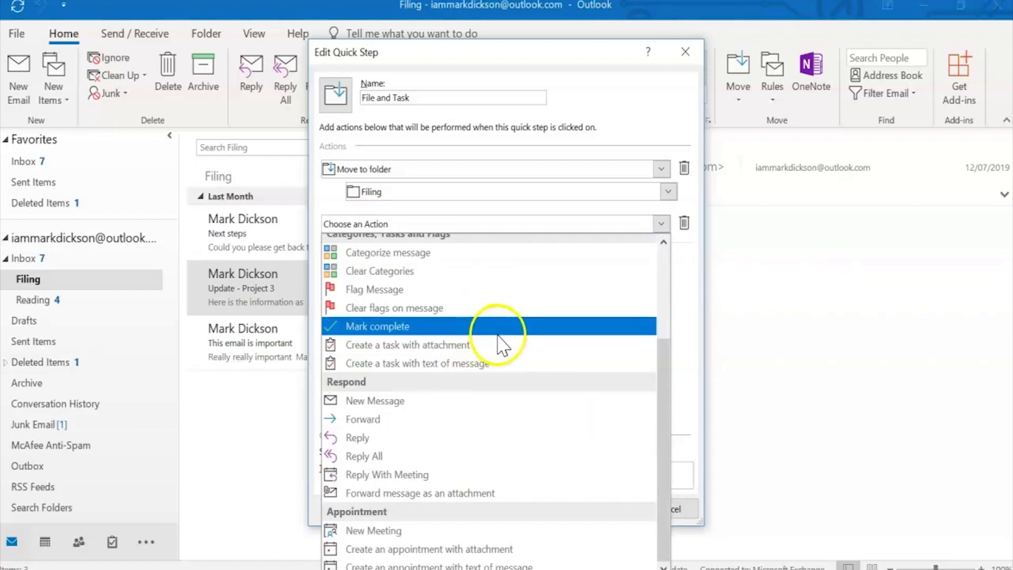
pyautogui.click(431, 365)
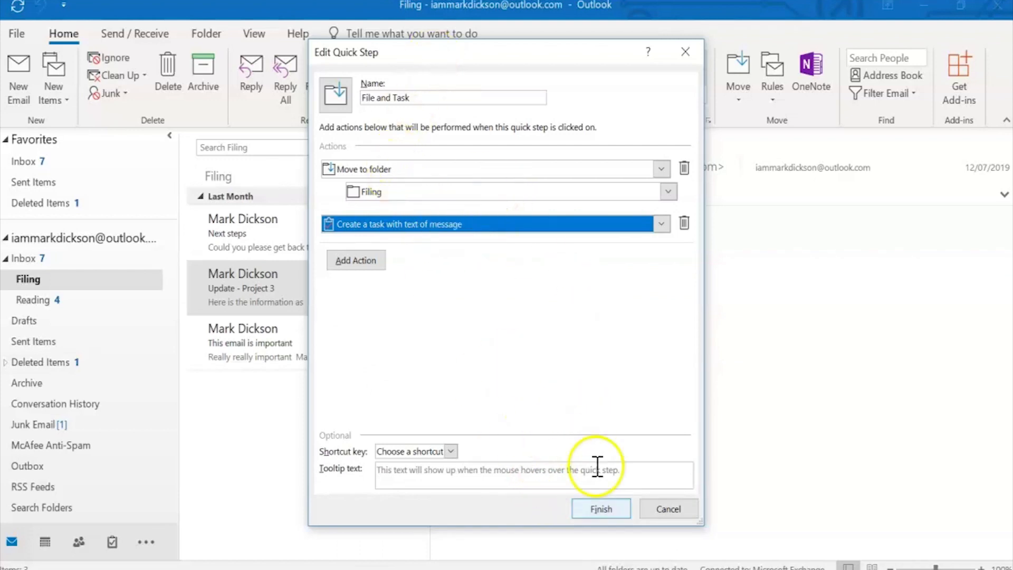
pyautogui.click(602, 510)
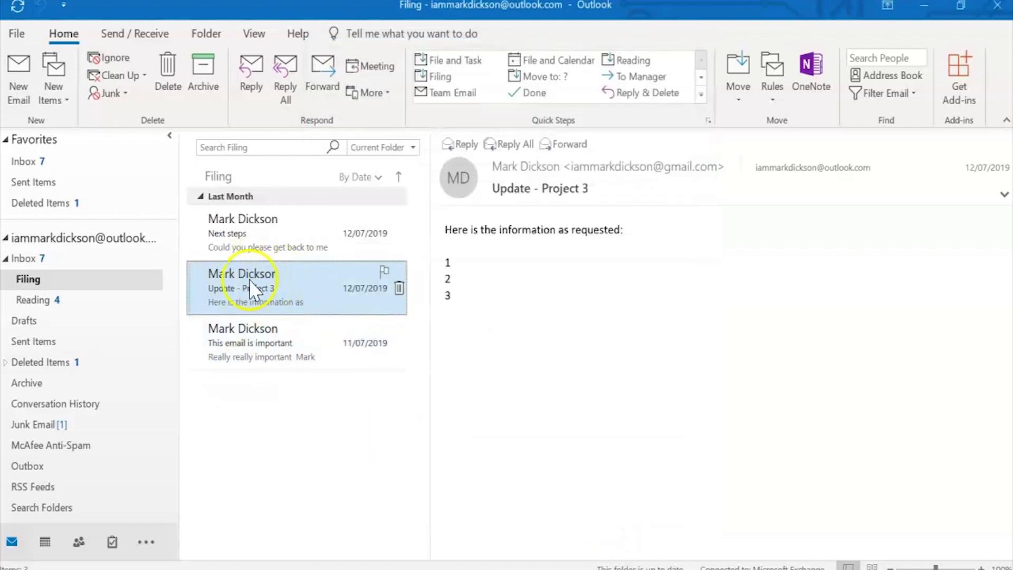
# Run File and Task on the "Update - Project 3" email and change the task's subject to "Tasks for Project 3".
pyautogui.moveTo(271, 287); pyautogui.dragTo(197, 281)
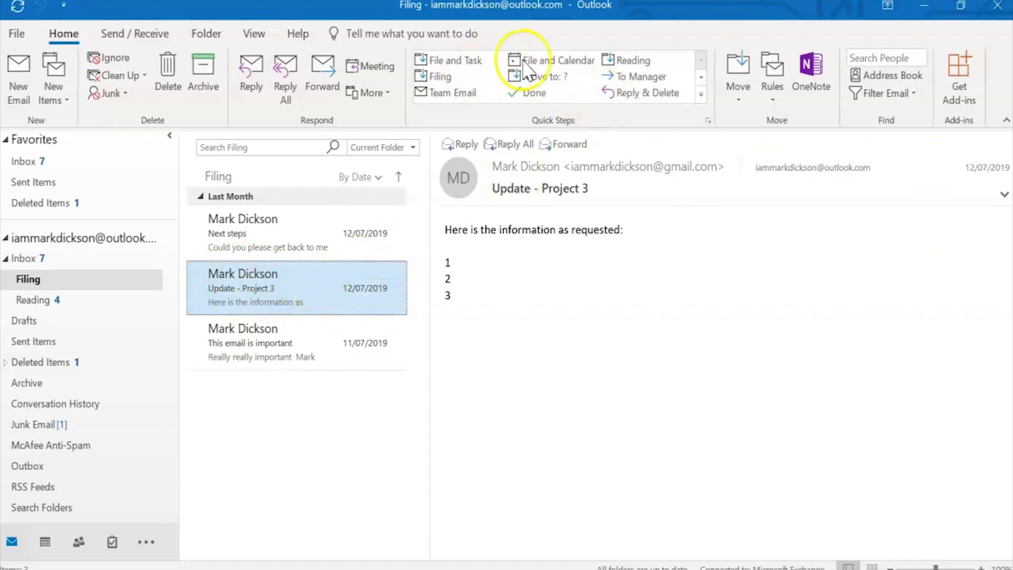
pyautogui.click(441, 60)
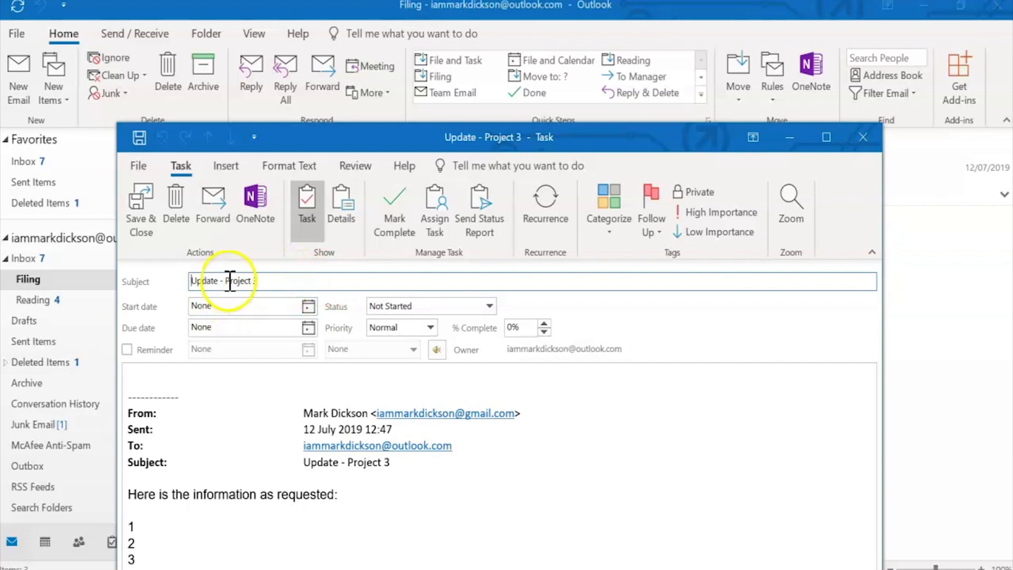
pyautogui.moveTo(221, 282); pyautogui.dragTo(161, 280)
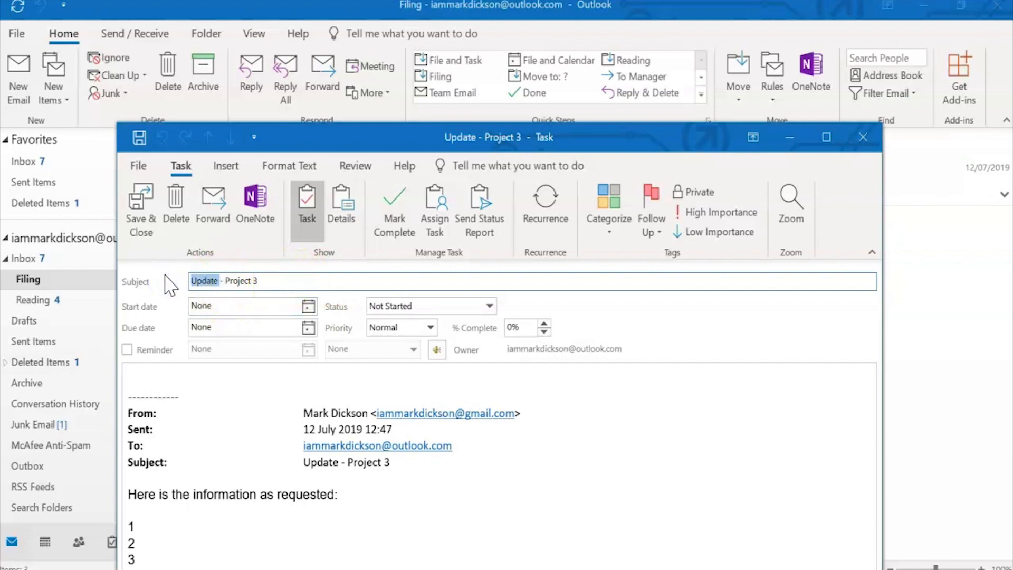
pyautogui.write('Tasks')
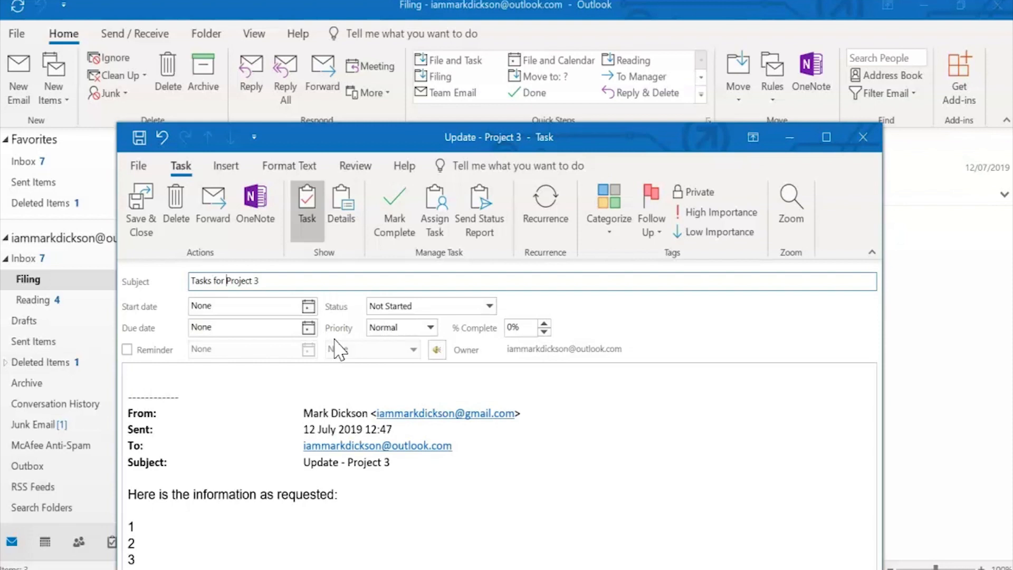
# Set the task's start date to Tue 06/08/2019, add the note "Start with task 2 – get feedback before starting task 3", and save it.
pyautogui.click(245, 305)
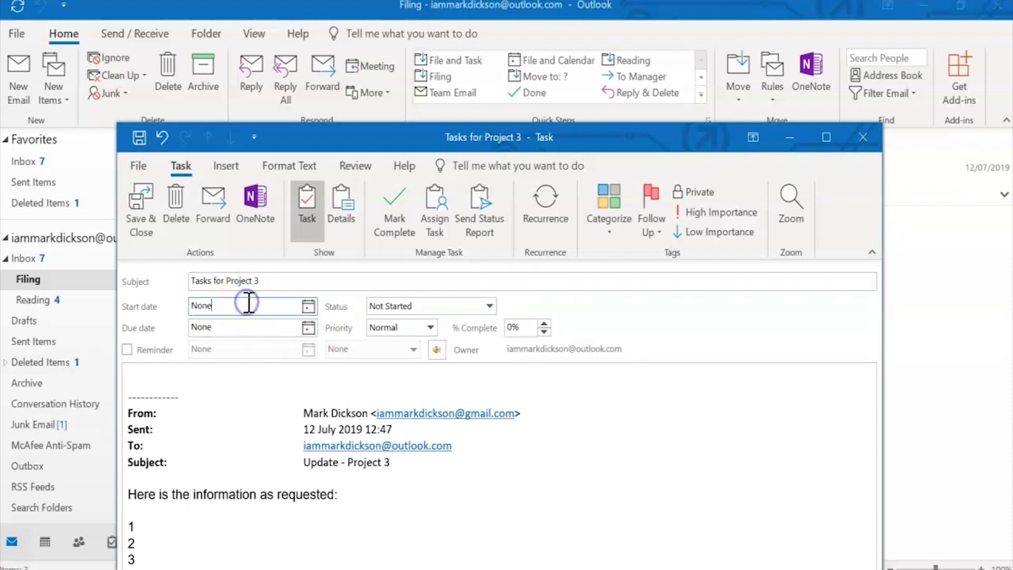
pyautogui.click(308, 306)
pyautogui.click(211, 380)
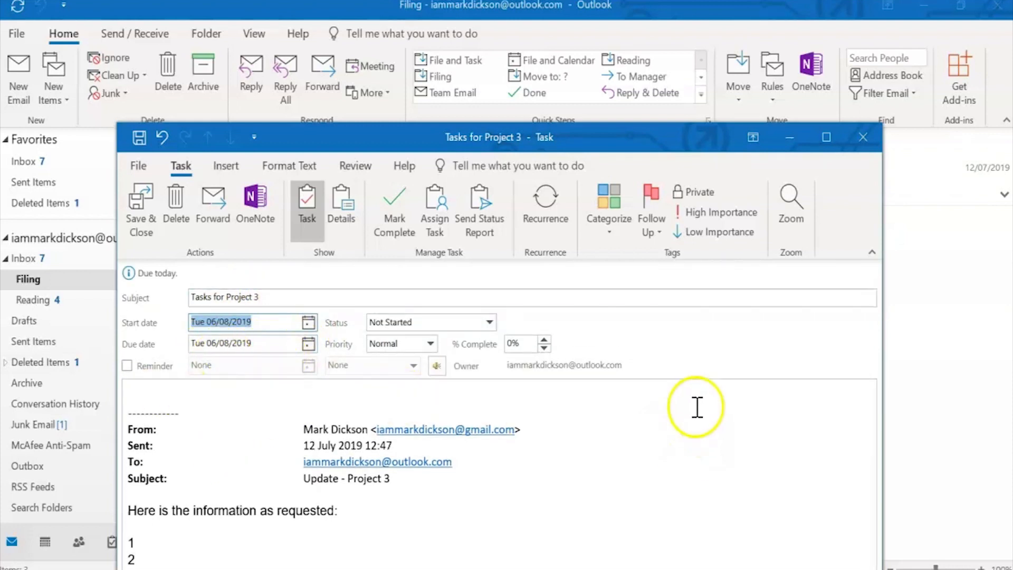
pyautogui.click(152, 396)
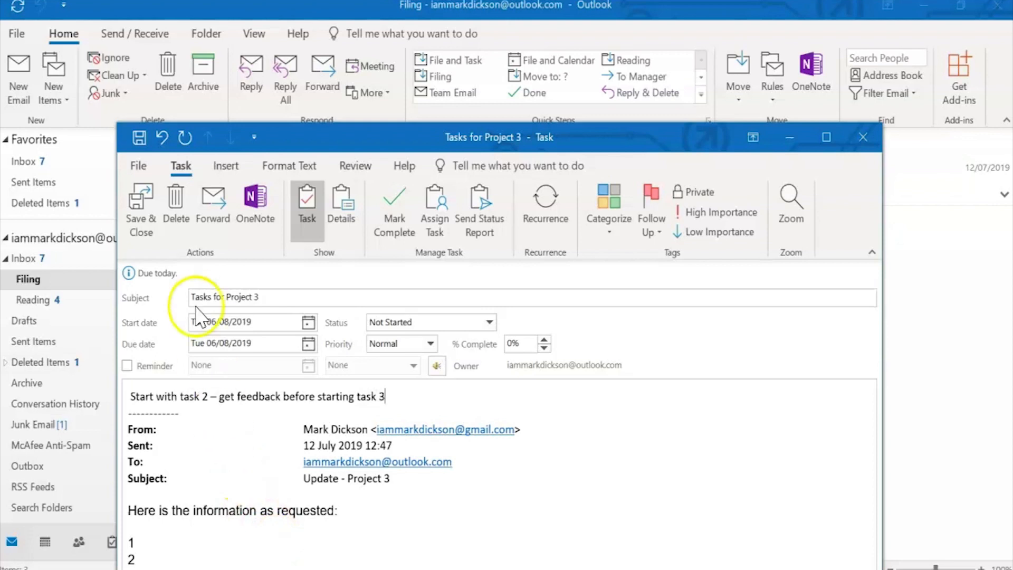
pyautogui.click(138, 203)
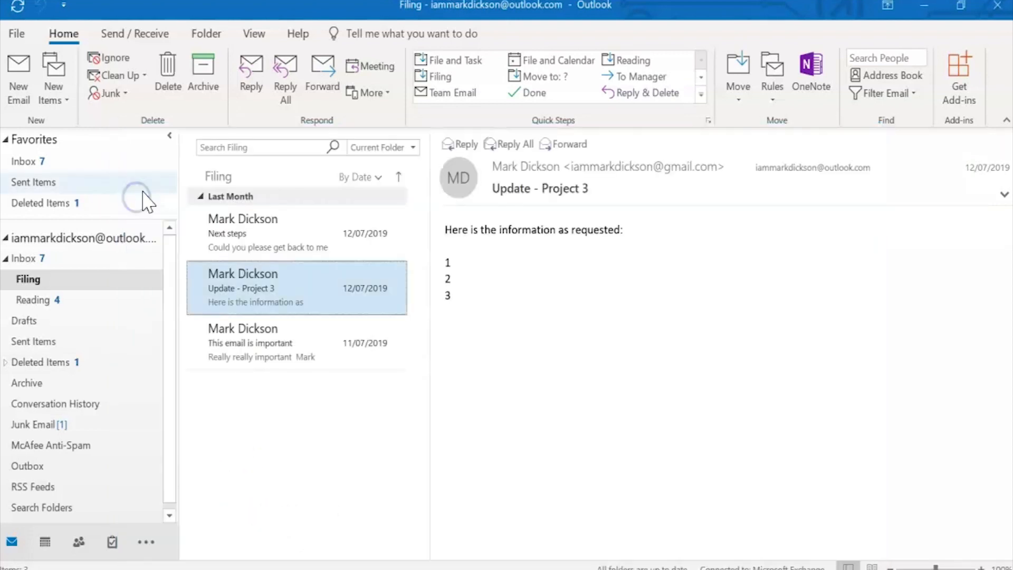
# Check the filed emails, the "Tasks for Project 3" entry in the To-Do List, and the August 2019 calendar.
pyautogui.click(258, 245)
pyautogui.click(264, 280)
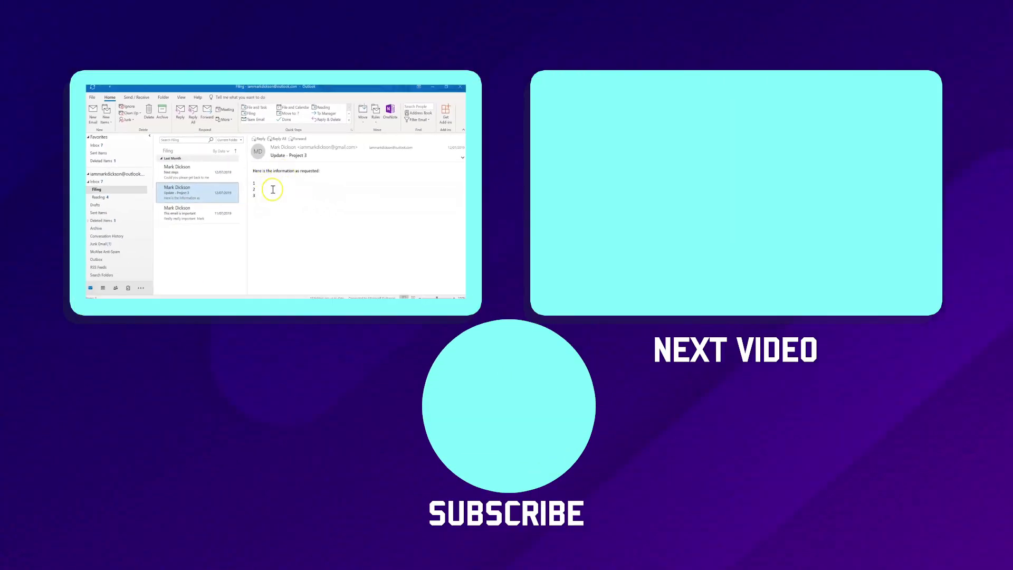
pyautogui.click(128, 289)
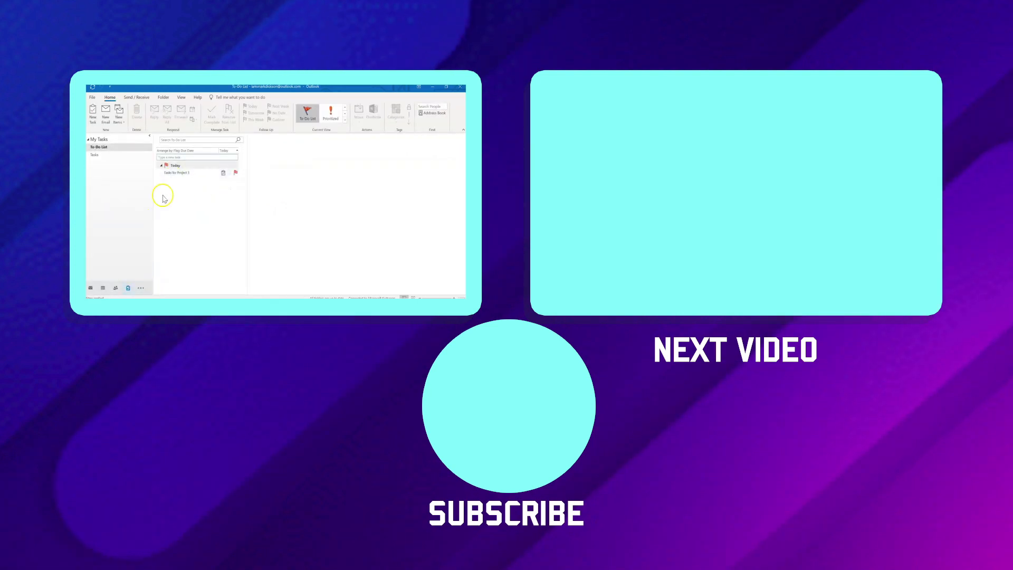
pyautogui.click(175, 173)
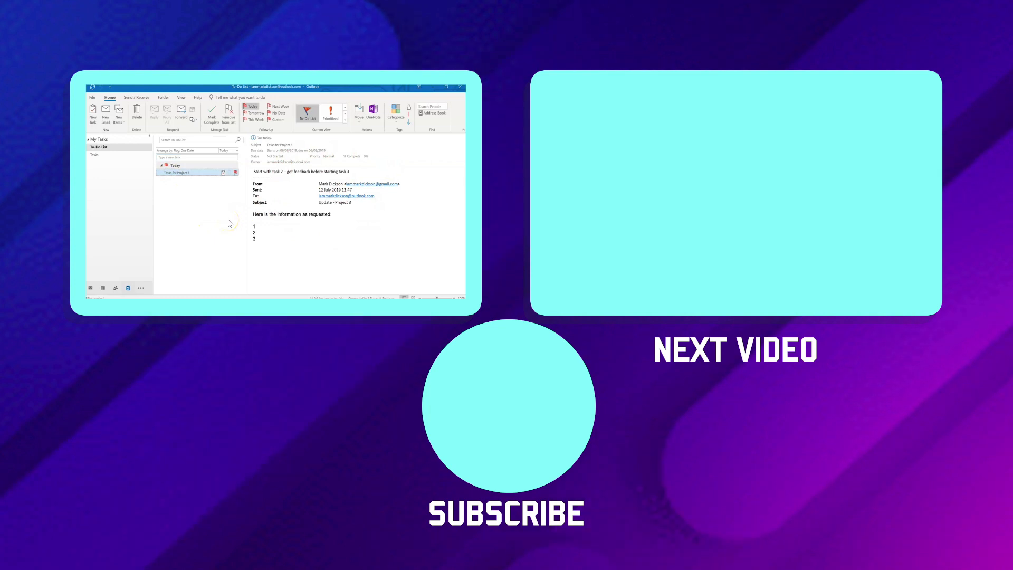
pyautogui.click(103, 287)
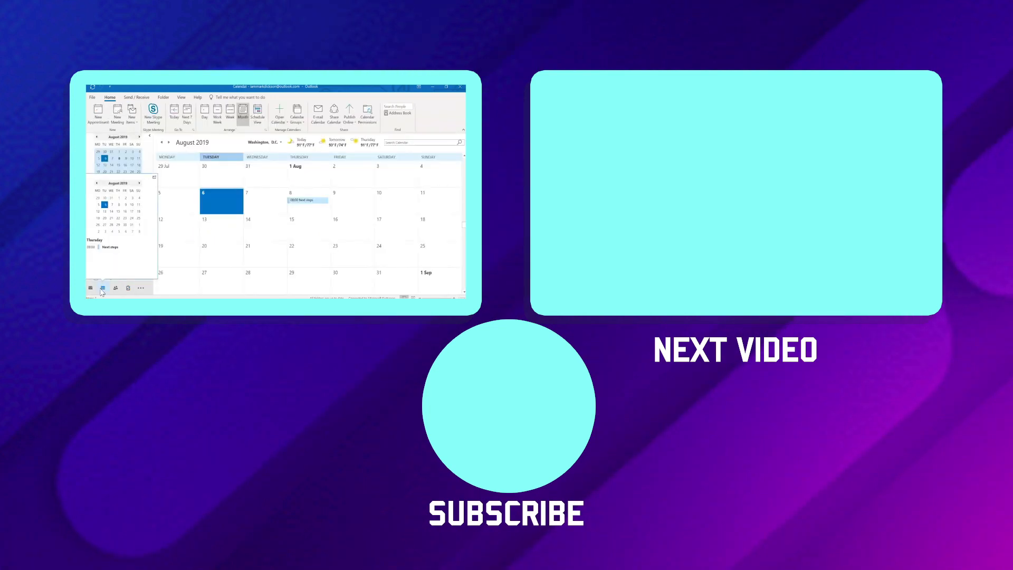